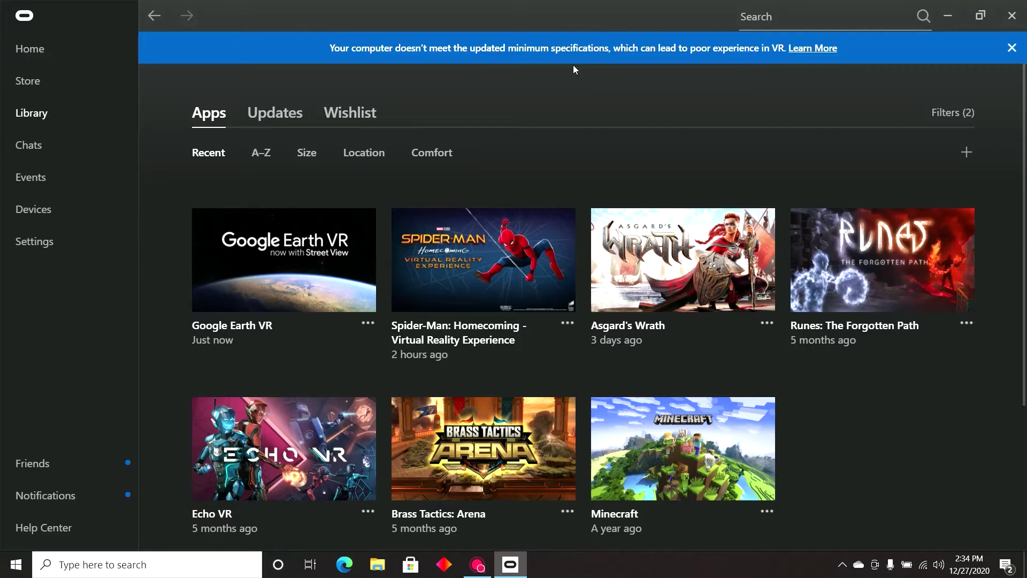
# - Start Google Earth VR from the Oculus Library and dismiss the machine-settings error
pyautogui.click(284, 261)
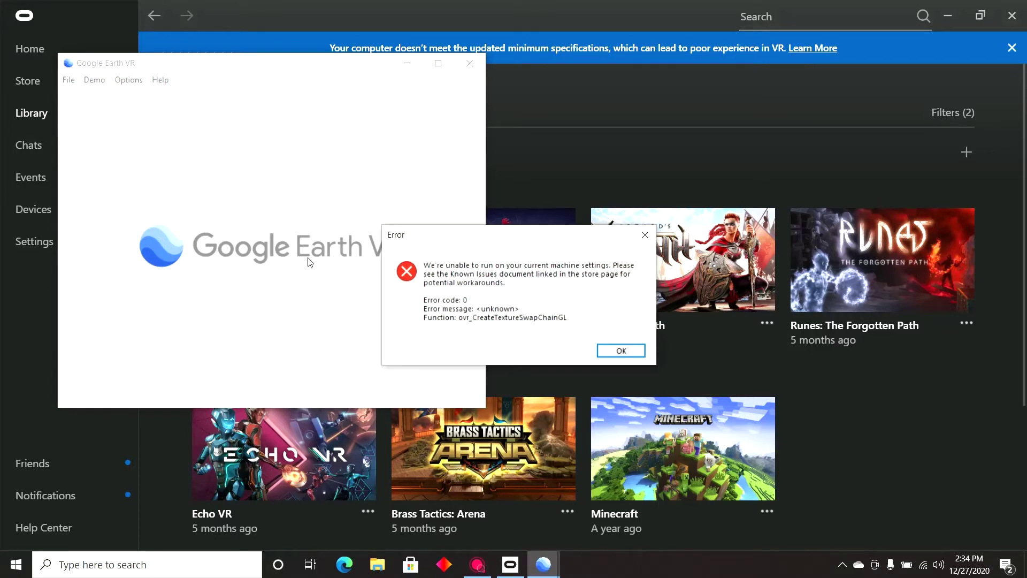
pyautogui.click(617, 355)
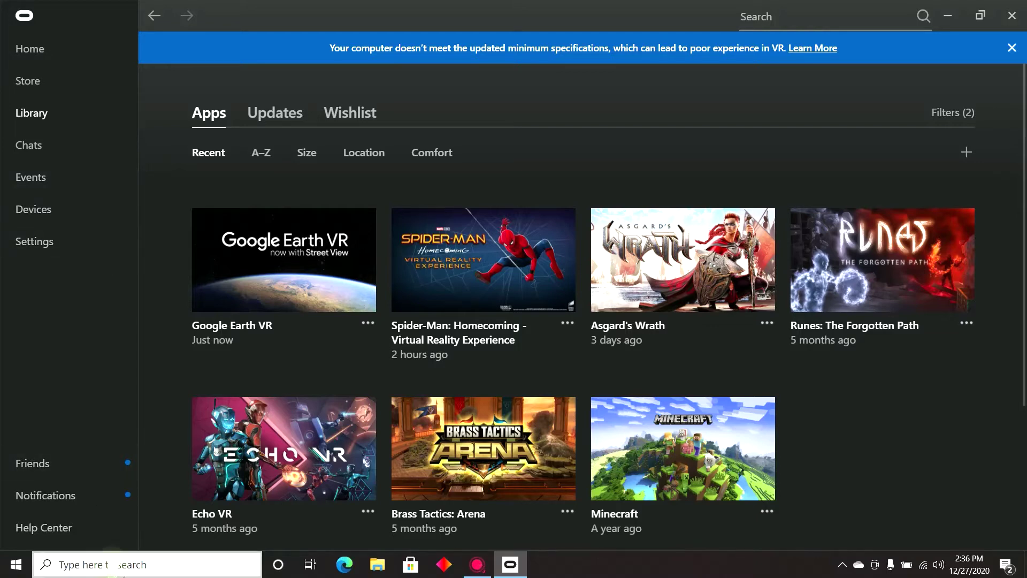
pyautogui.click(130, 557)
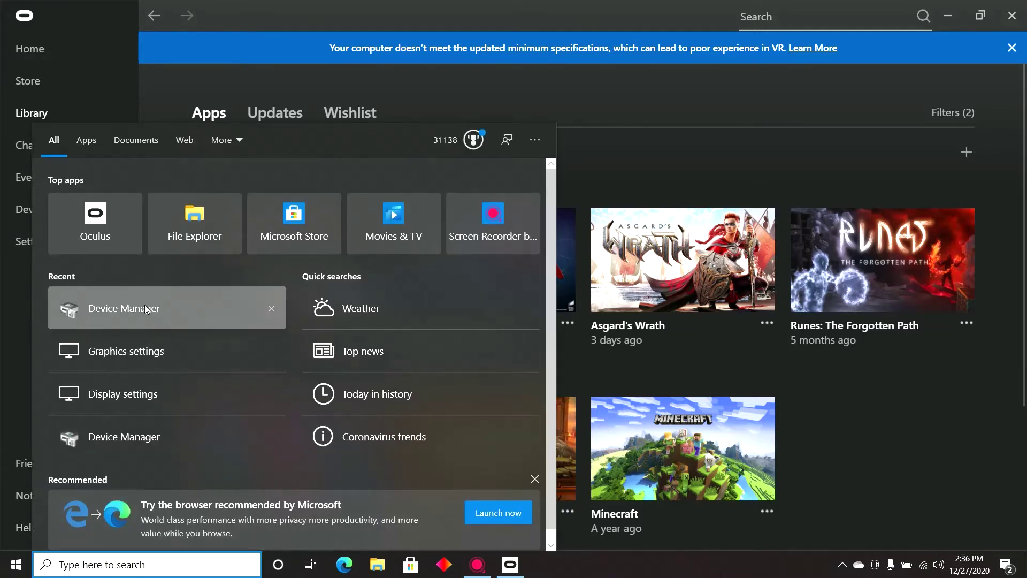
pyautogui.click(146, 307)
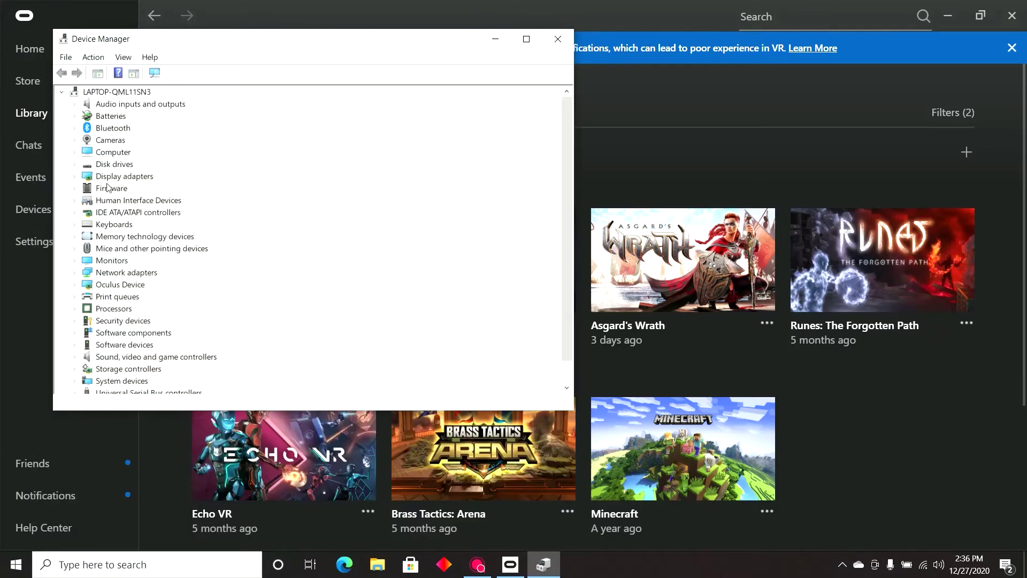
pyautogui.click(74, 177)
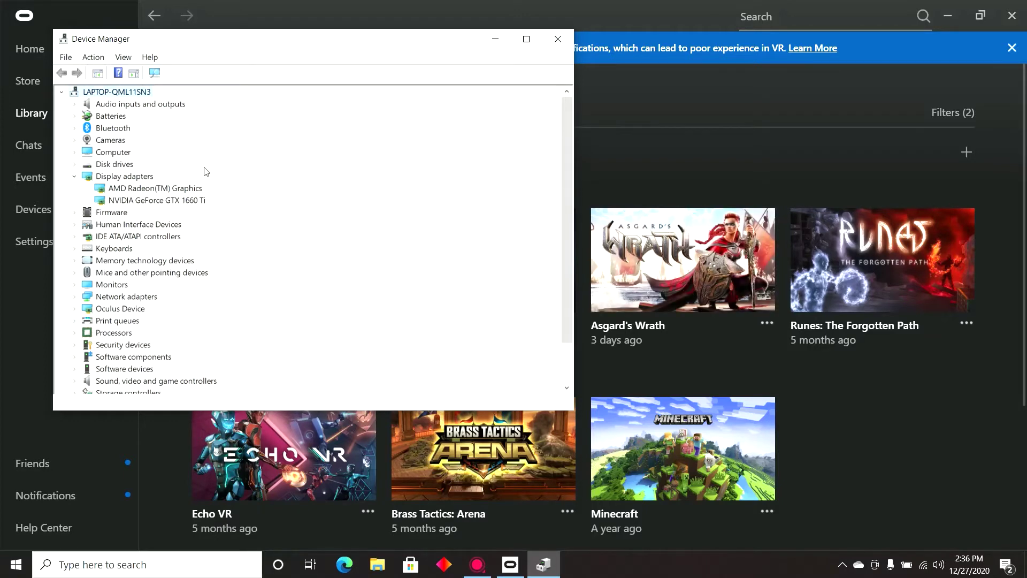
pyautogui.click(125, 189)
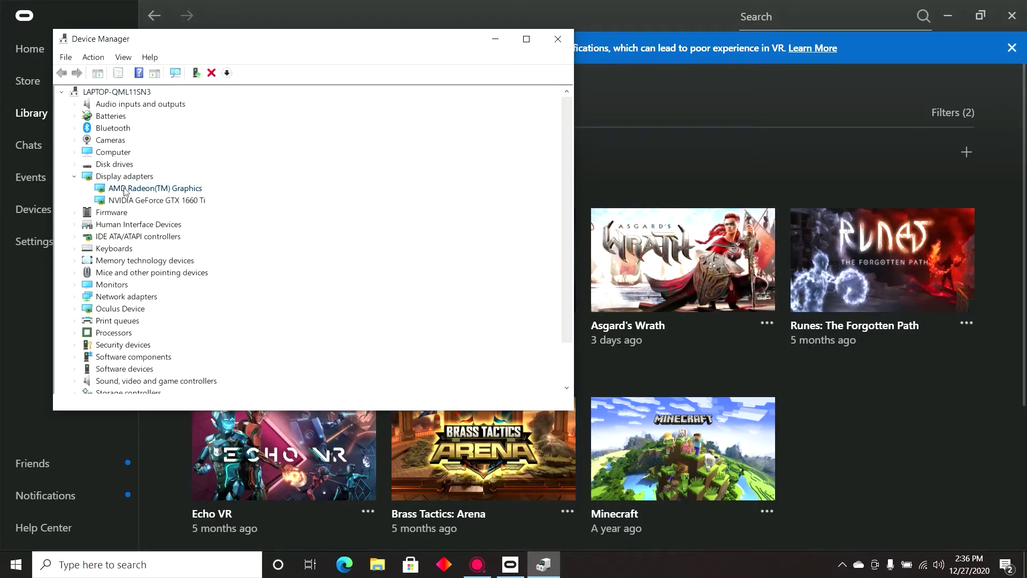
pyautogui.rightClick(125, 191)
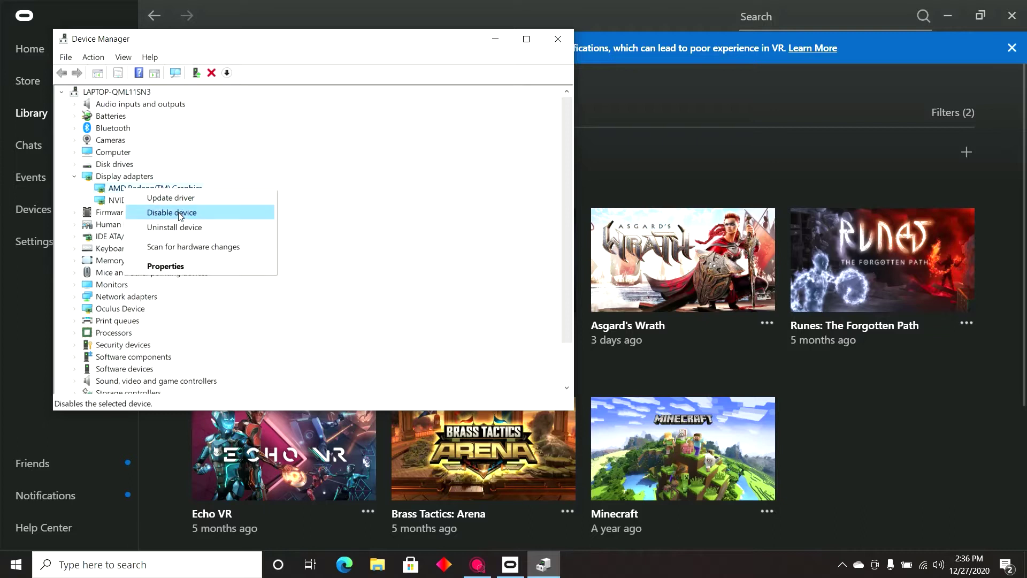
pyautogui.click(266, 177)
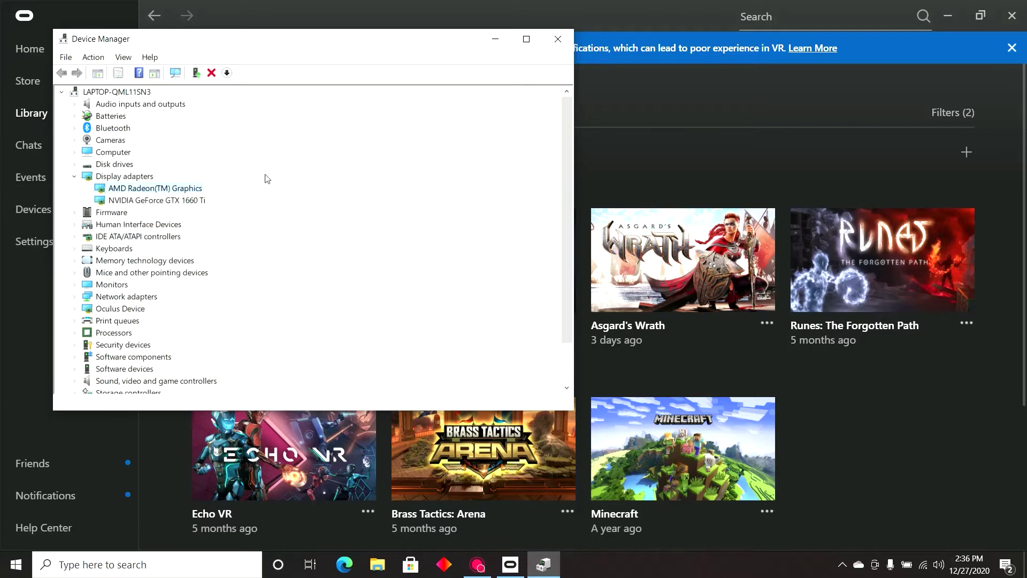
pyautogui.click(121, 202)
pyautogui.click(134, 191)
pyautogui.click(116, 201)
pyautogui.click(131, 191)
pyautogui.rightClick(142, 190)
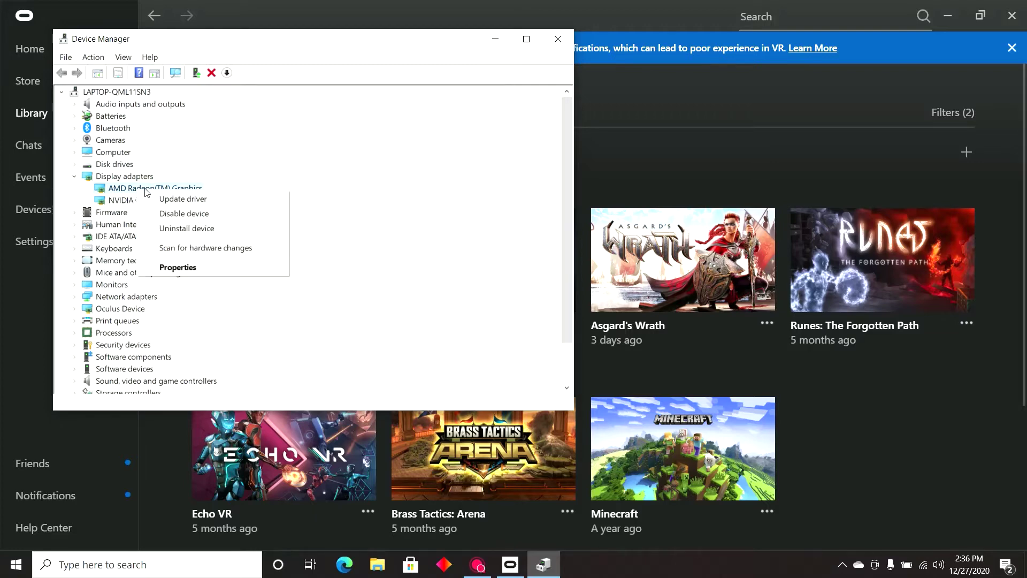
pyautogui.click(270, 173)
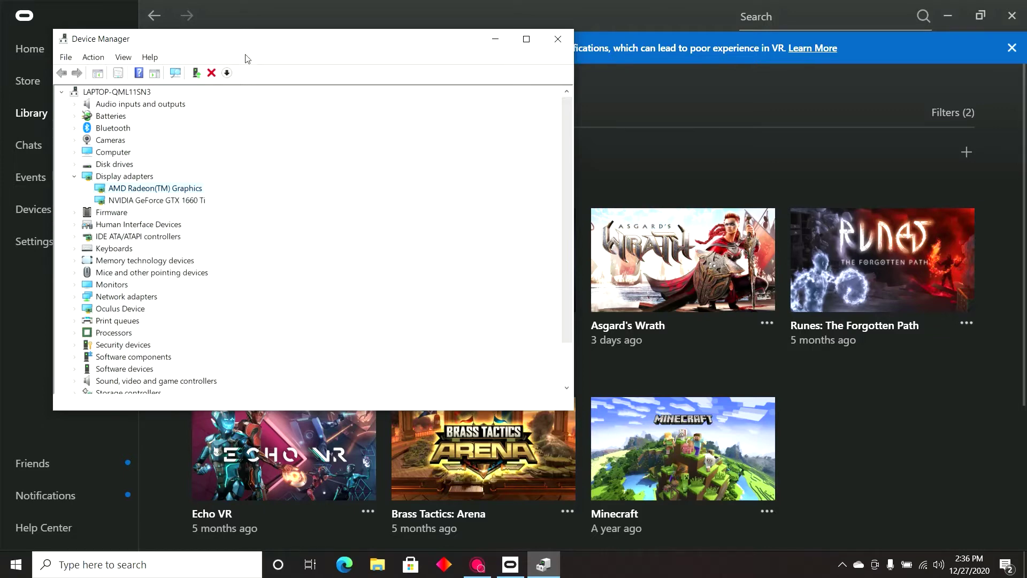
pyautogui.moveTo(242, 43); pyautogui.dragTo(639, 99)
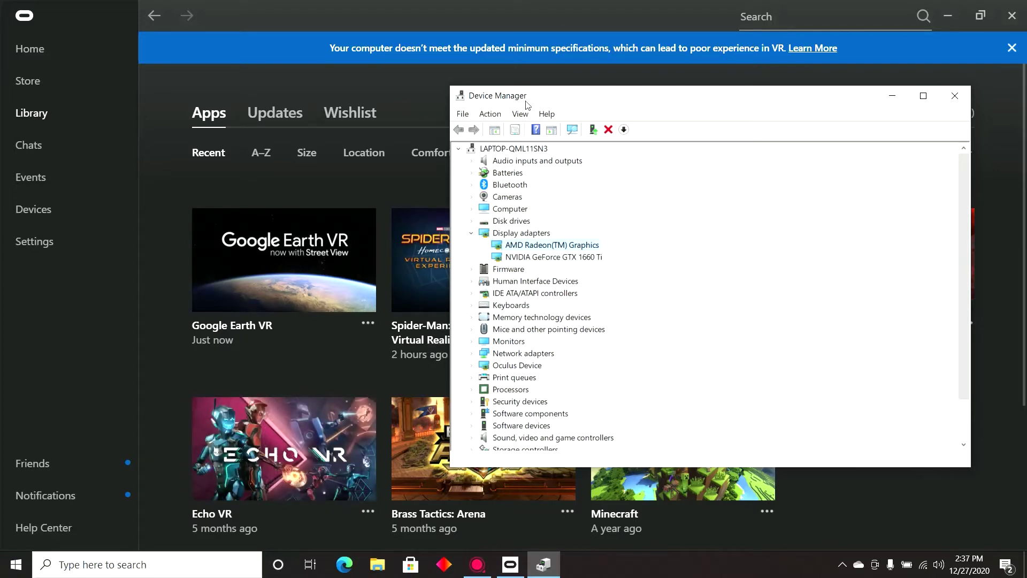
pyautogui.rightClick(527, 244)
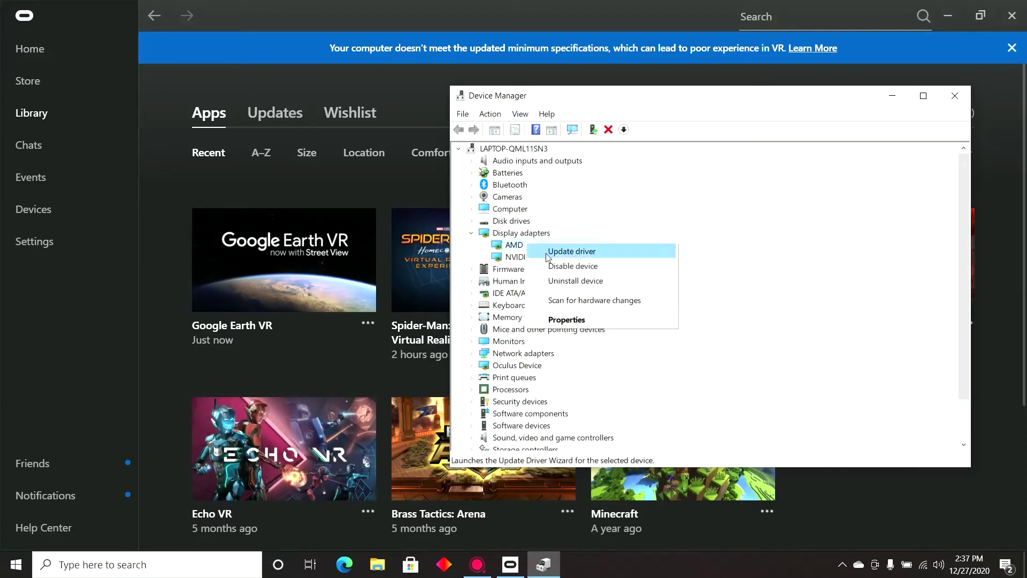
pyautogui.click(704, 200)
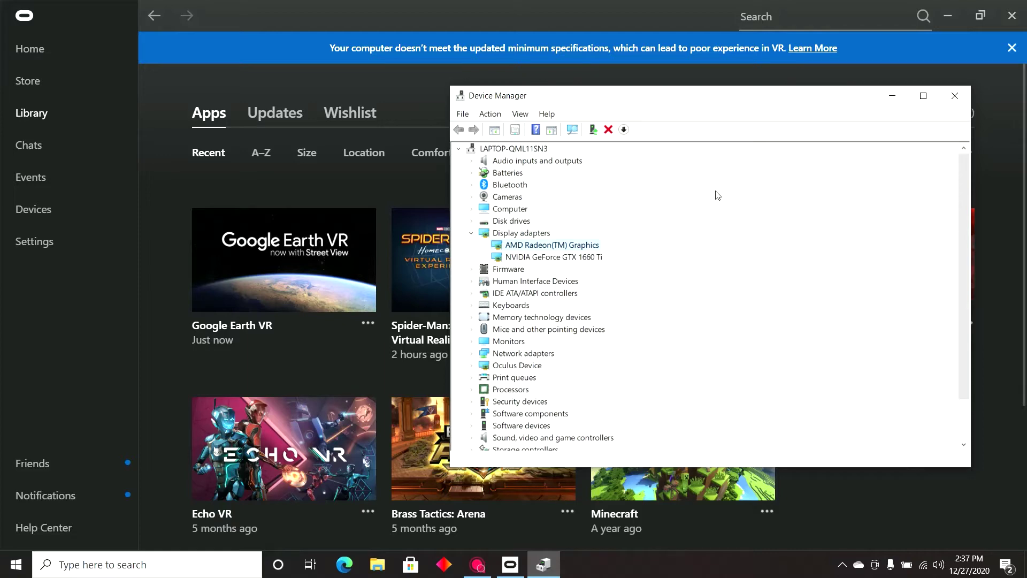
# - Close Device Manager and open the NVIDIA Control Panel from the notification area
pyautogui.click(958, 95)
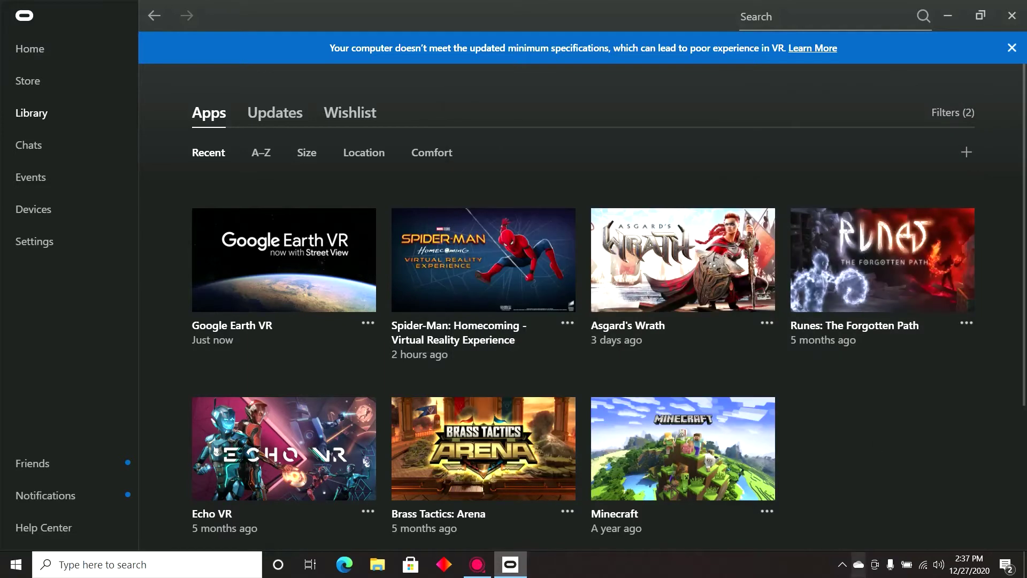
pyautogui.click(842, 565)
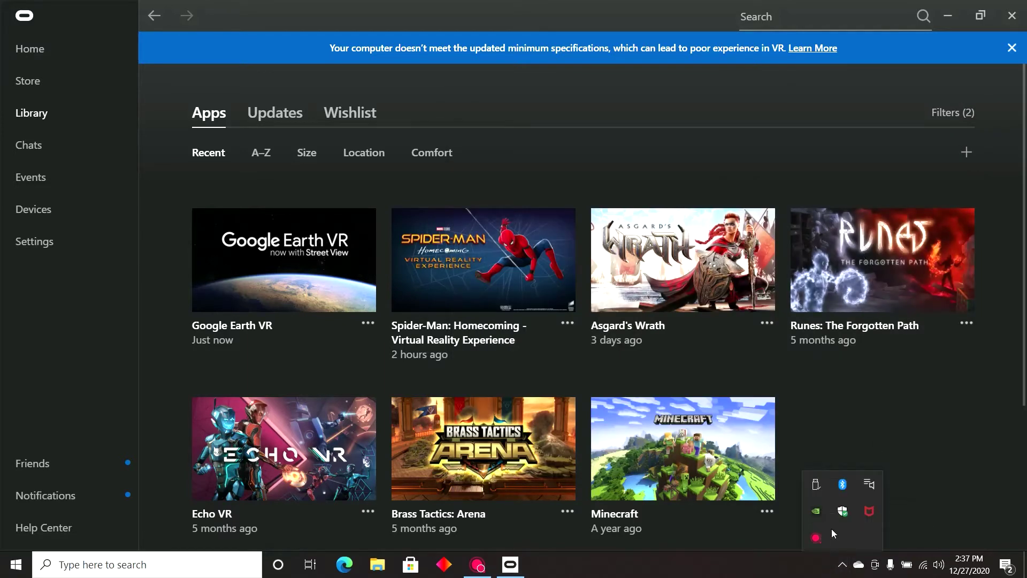
pyautogui.click(814, 512)
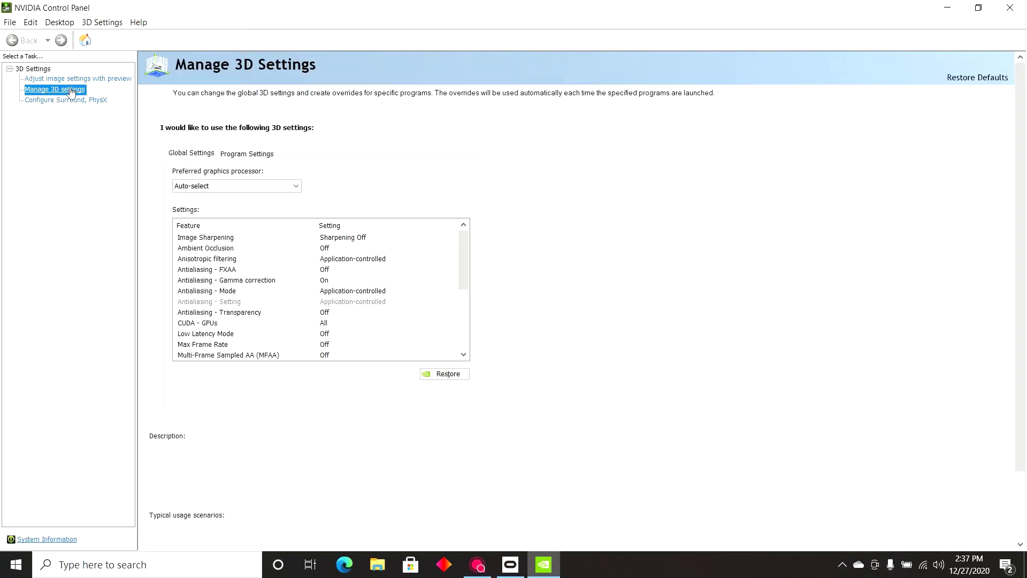
# - Add the Google Earth VR Executable under Manage 3D settings' Program Settings
pyautogui.click(240, 155)
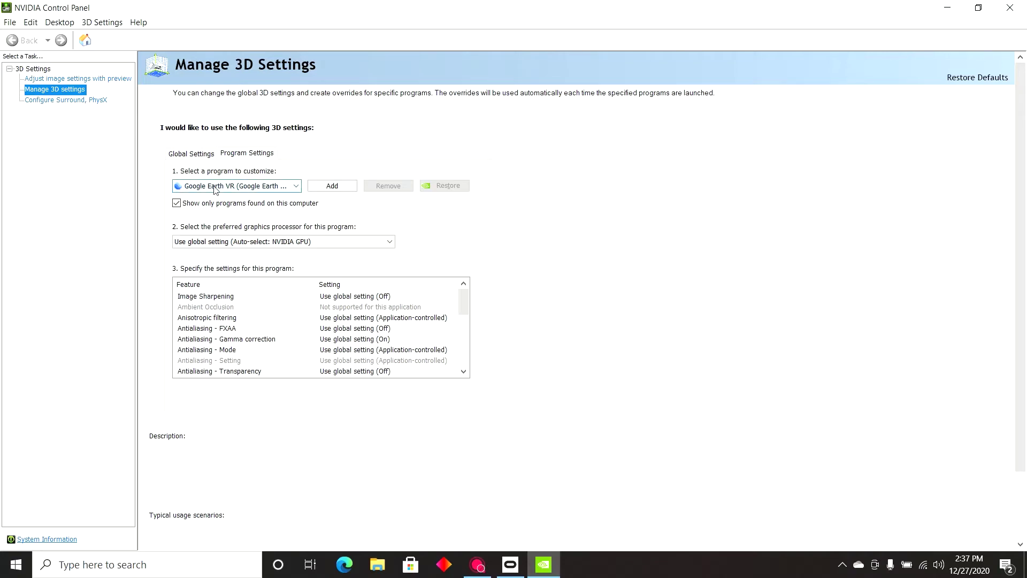
pyautogui.click(214, 187)
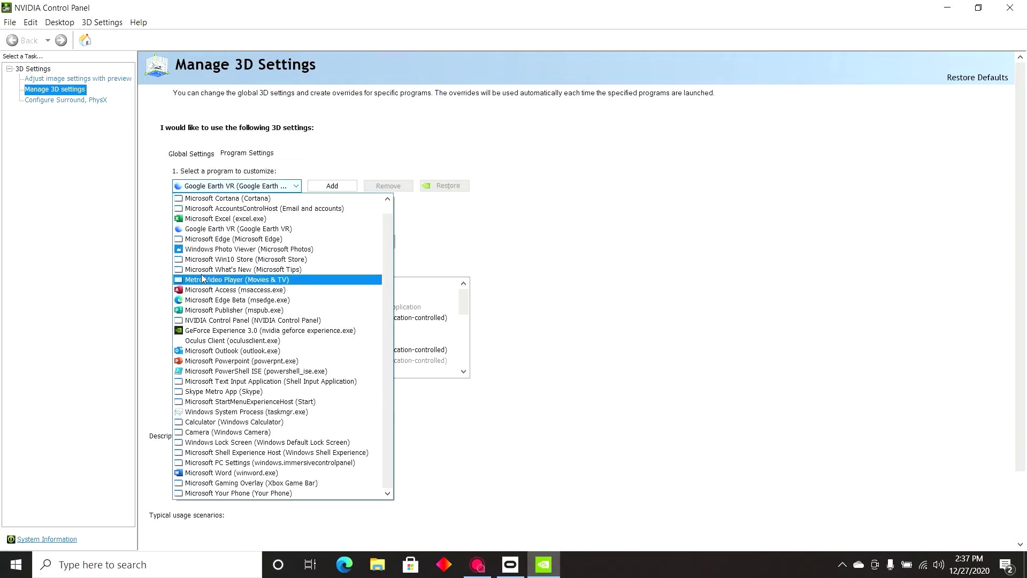
pyautogui.click(320, 186)
pyautogui.click(321, 187)
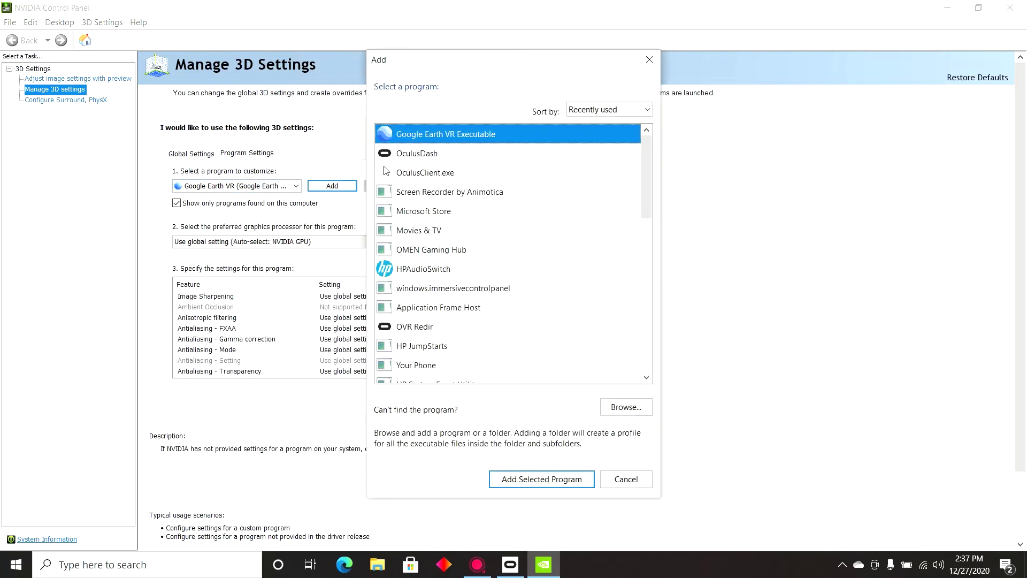
pyautogui.click(417, 134)
pyautogui.click(533, 483)
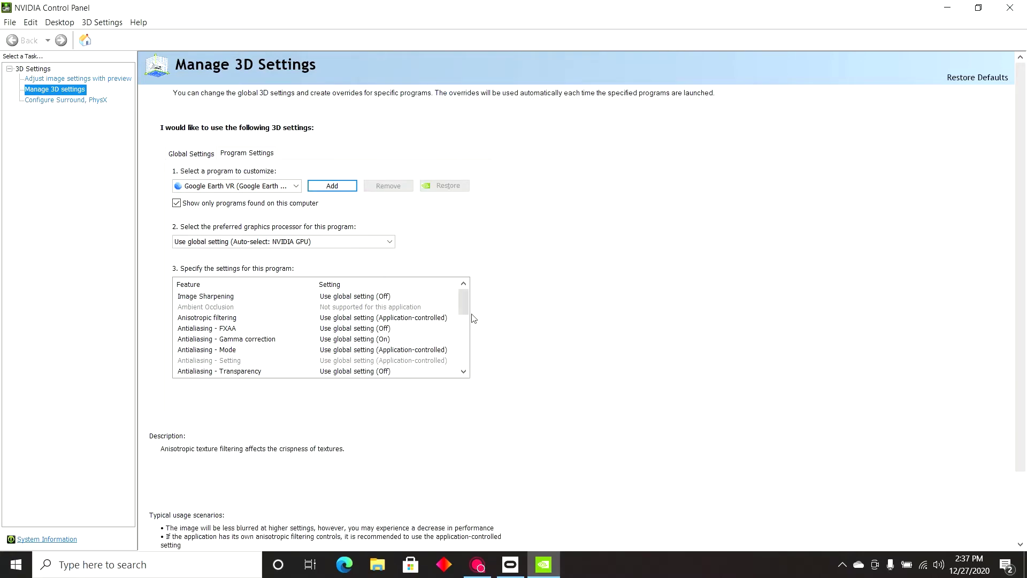
pyautogui.moveTo(468, 301); pyautogui.dragTo(467, 320)
pyautogui.scroll(-2, 461, 322)
# - Set Google Earth VR's CUDA - GPUs setting to use the GeForce GTX 1660 Ti
pyautogui.click(225, 307)
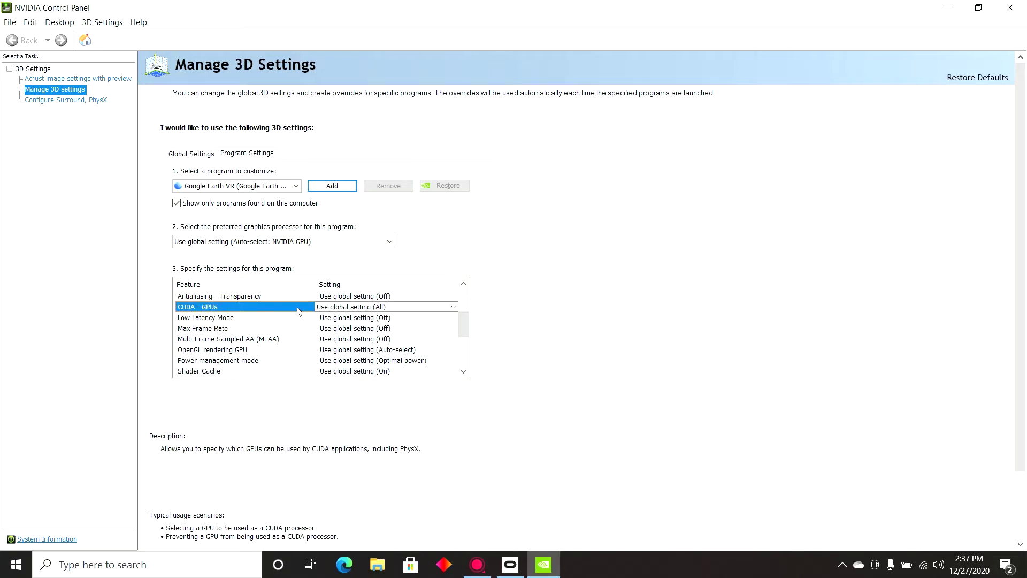
pyautogui.click(454, 308)
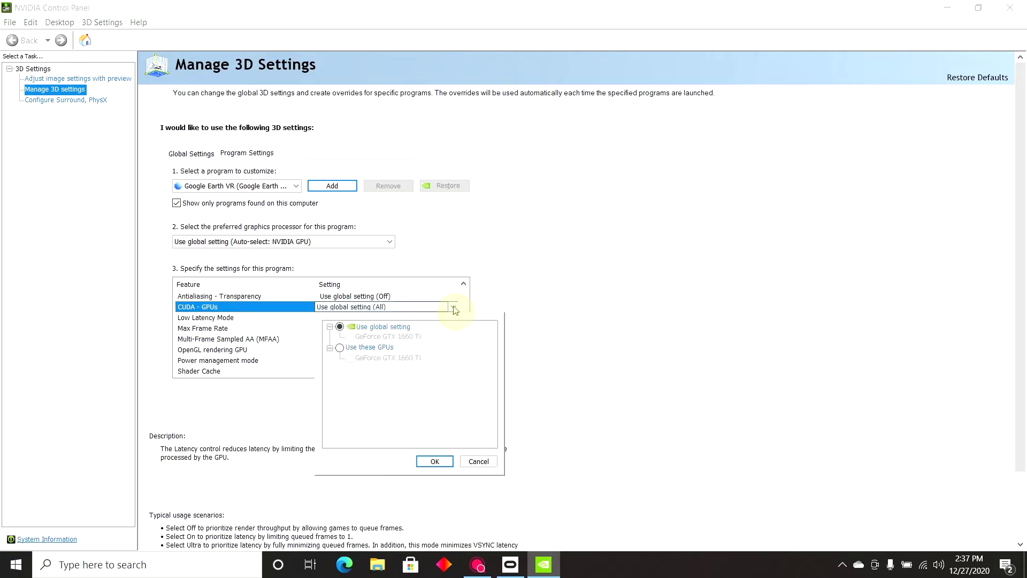
pyautogui.click(340, 348)
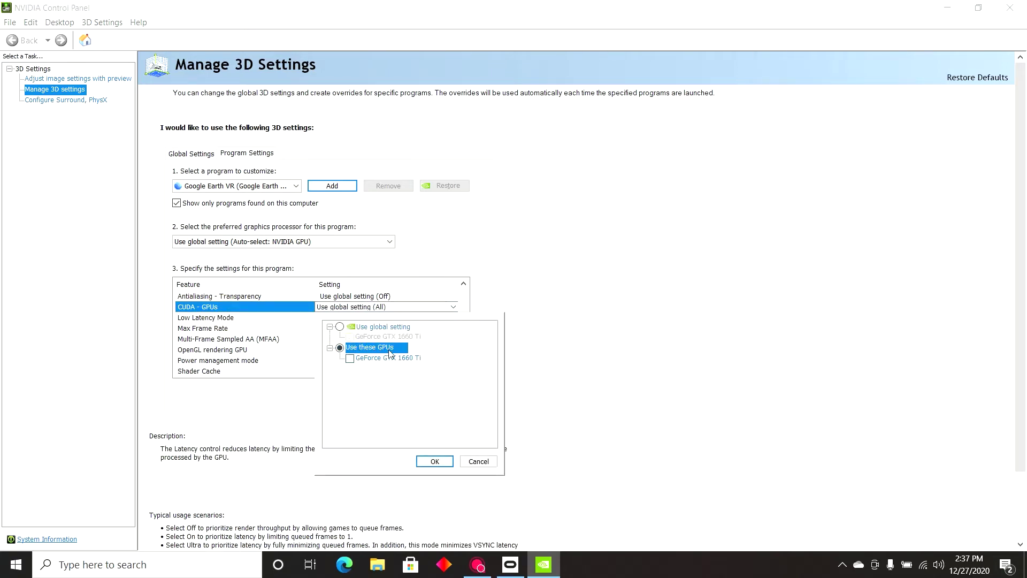
pyautogui.click(350, 358)
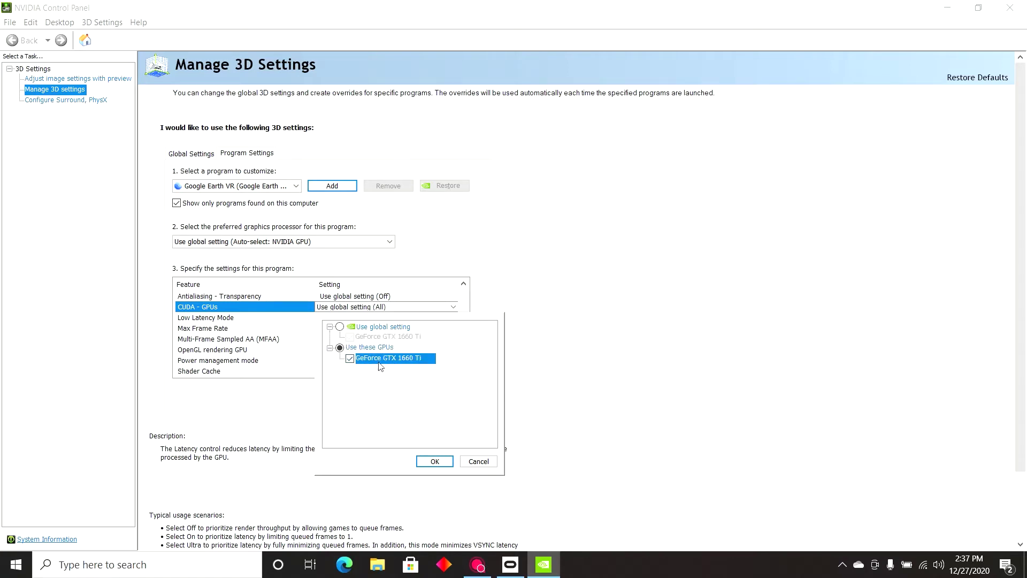
pyautogui.click(432, 461)
# - Set OpenGL rendering GPU to the GeForce GTX 1660 Ti
pyautogui.scroll(-2, 459, 336)
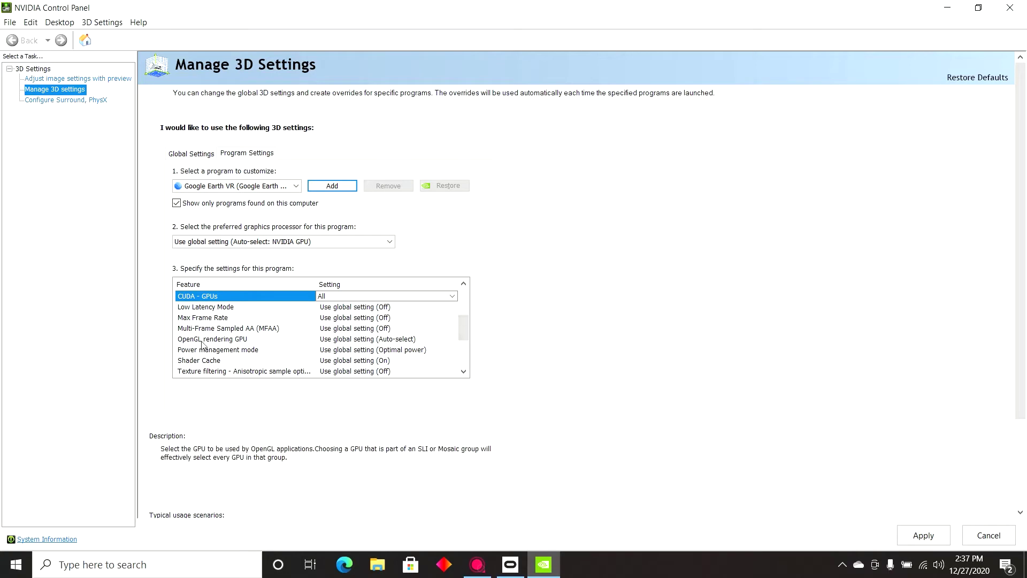
pyautogui.click(326, 341)
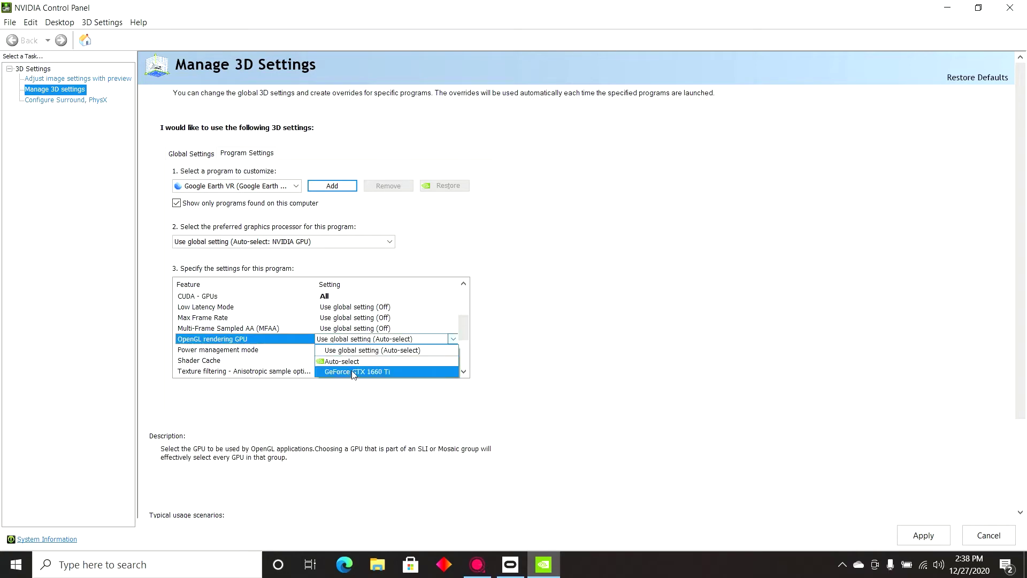
pyautogui.click(338, 373)
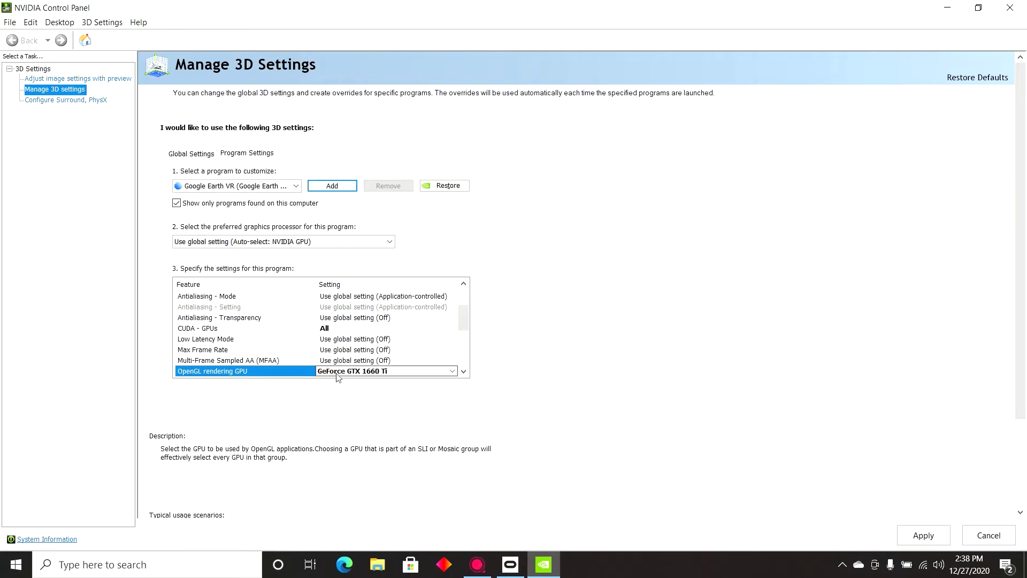
# - Set Power management mode to Prefer maximum performance, apply, and close the NVIDIA Control Panel
pyautogui.moveTo(464, 318); pyautogui.dragTo(461, 336)
pyautogui.click(224, 322)
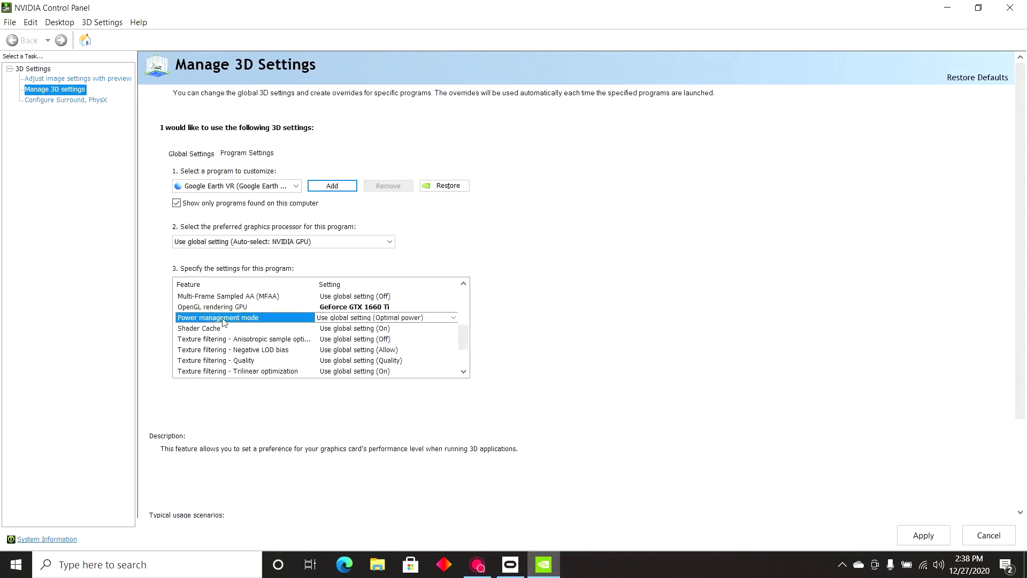
pyautogui.click(434, 320)
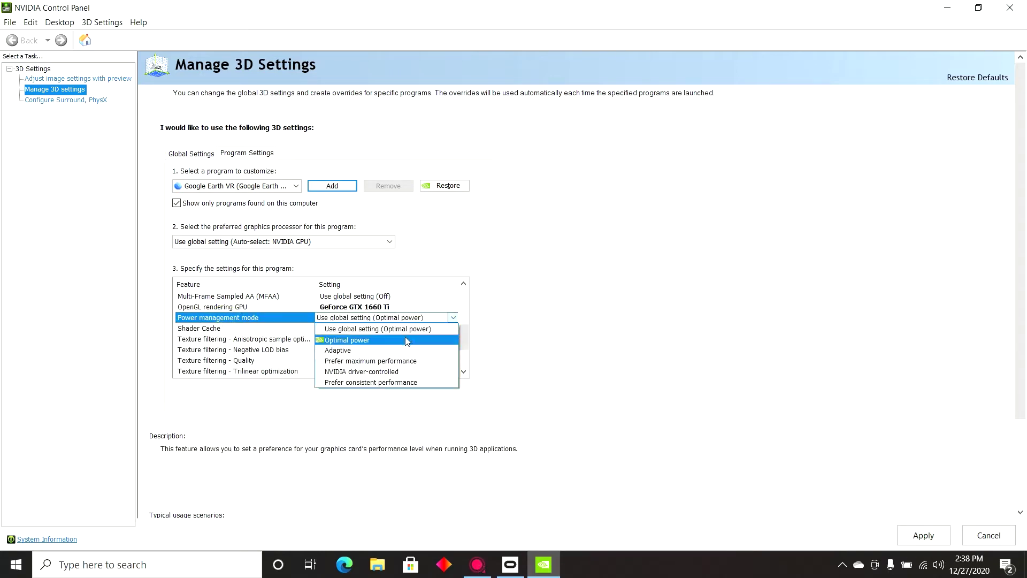
pyautogui.click(370, 361)
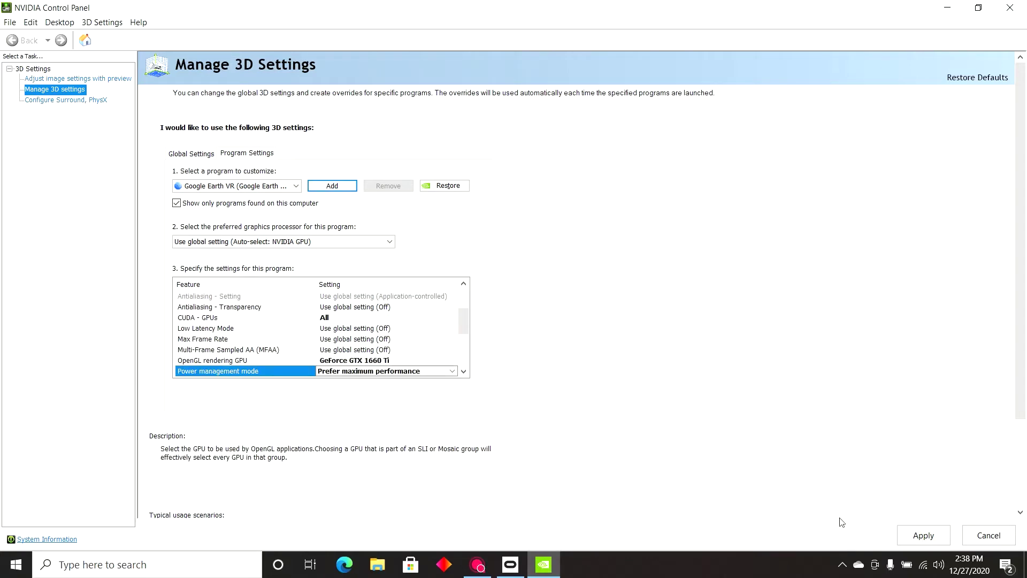
pyautogui.click(924, 535)
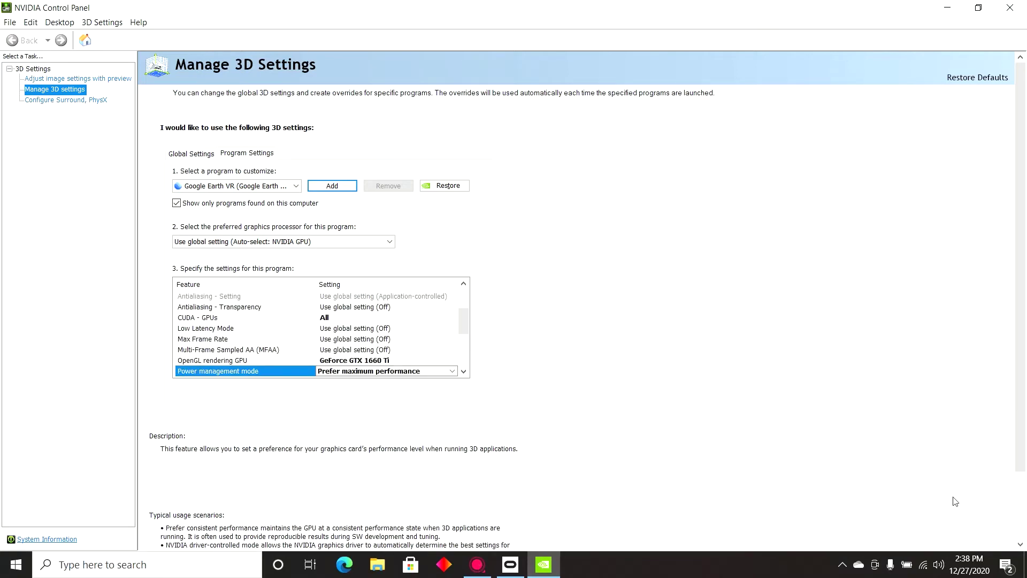
pyautogui.click(1010, 8)
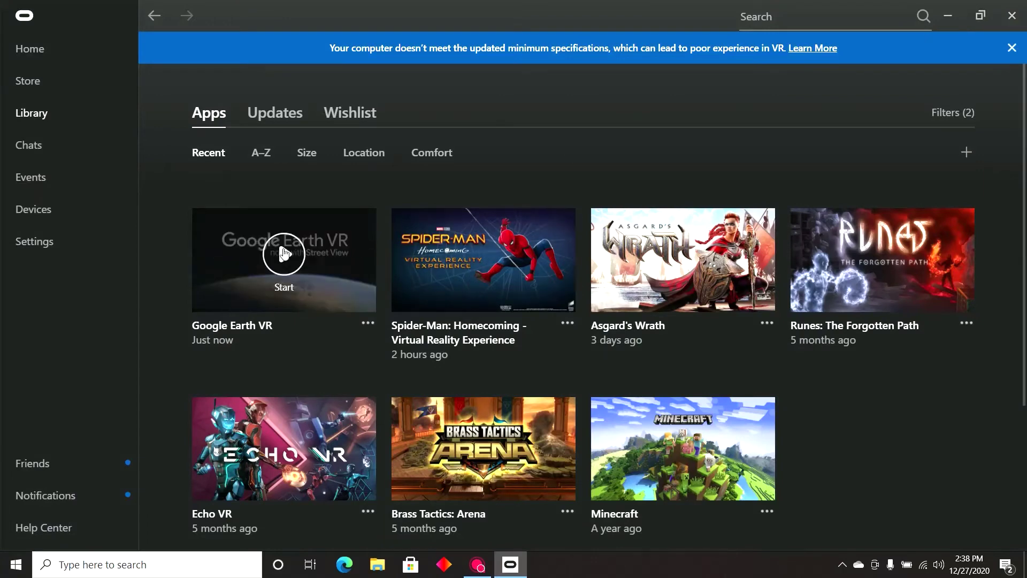
# - Relaunch Google Earth VR, dismiss the machine-settings error, and close its window
pyautogui.click(283, 254)
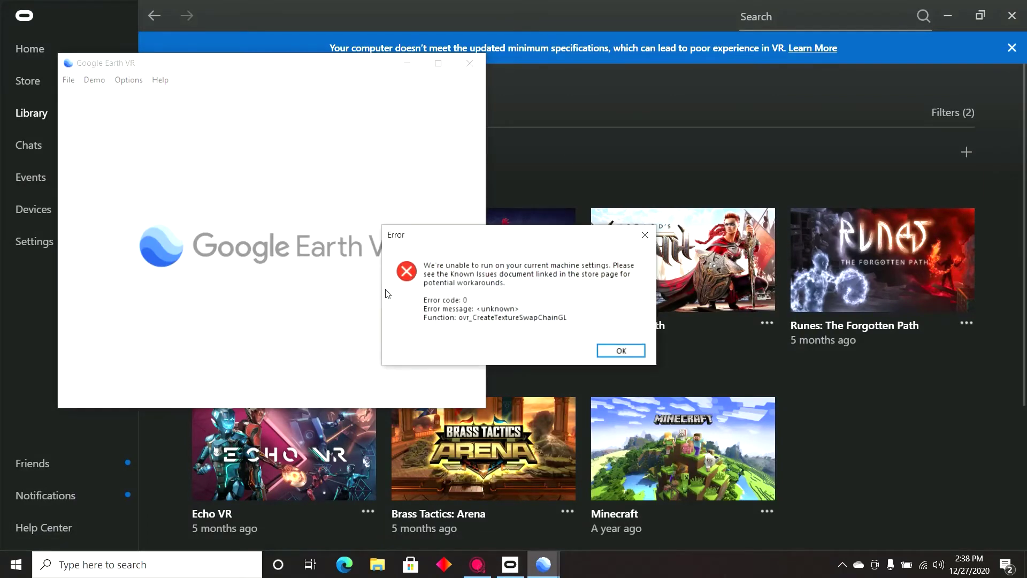
pyautogui.click(620, 350)
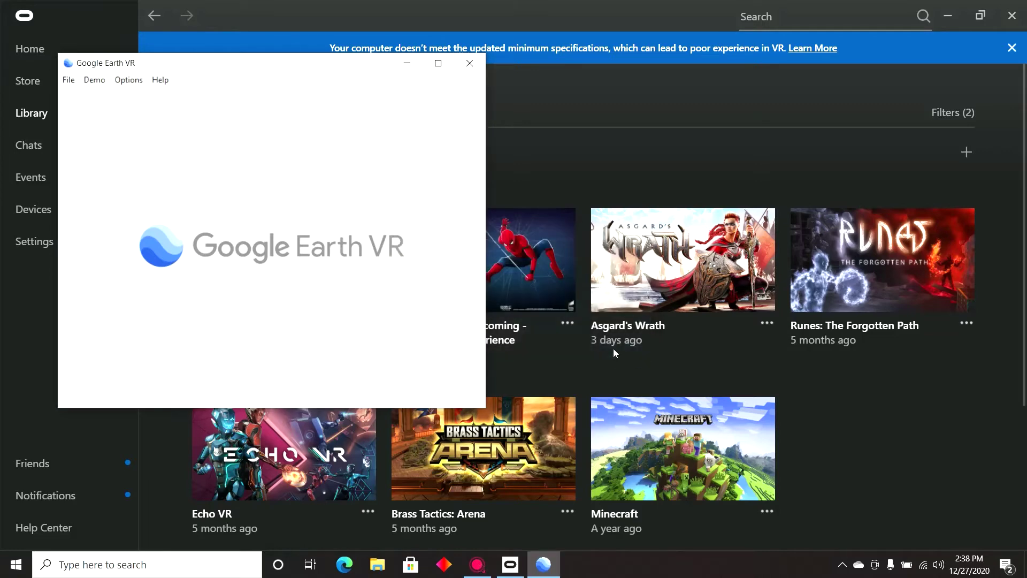
pyautogui.click(469, 63)
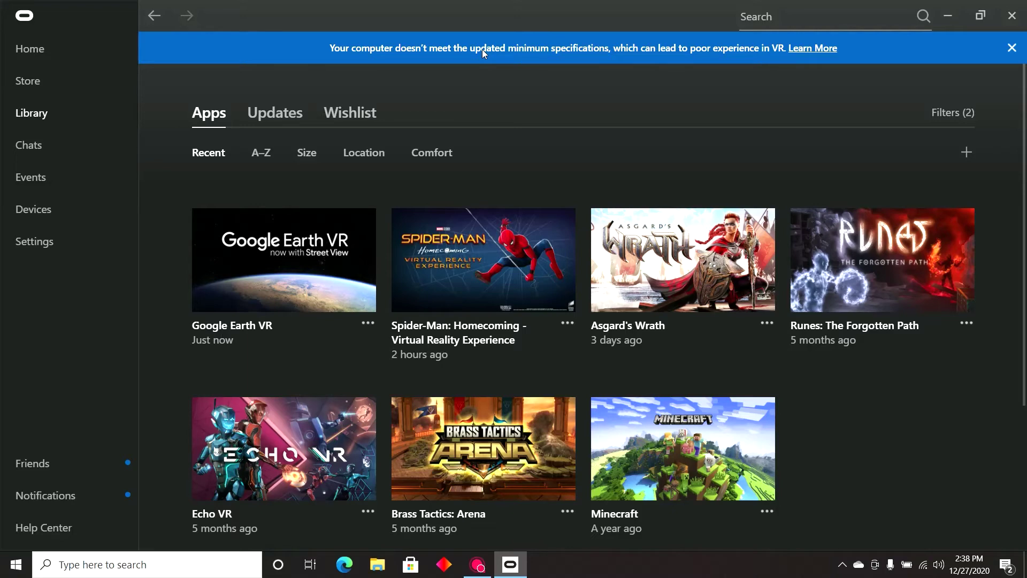
# - Turn on Unknown Sources in Oculus General settings, confirm Allow, and return to the Library
pyautogui.click(33, 245)
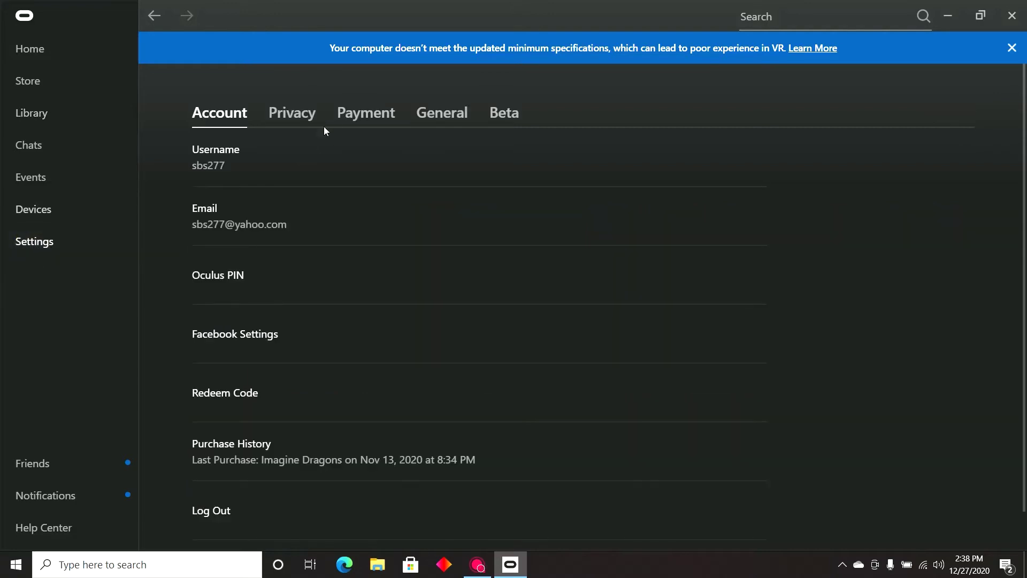
pyautogui.click(427, 117)
pyautogui.click(746, 162)
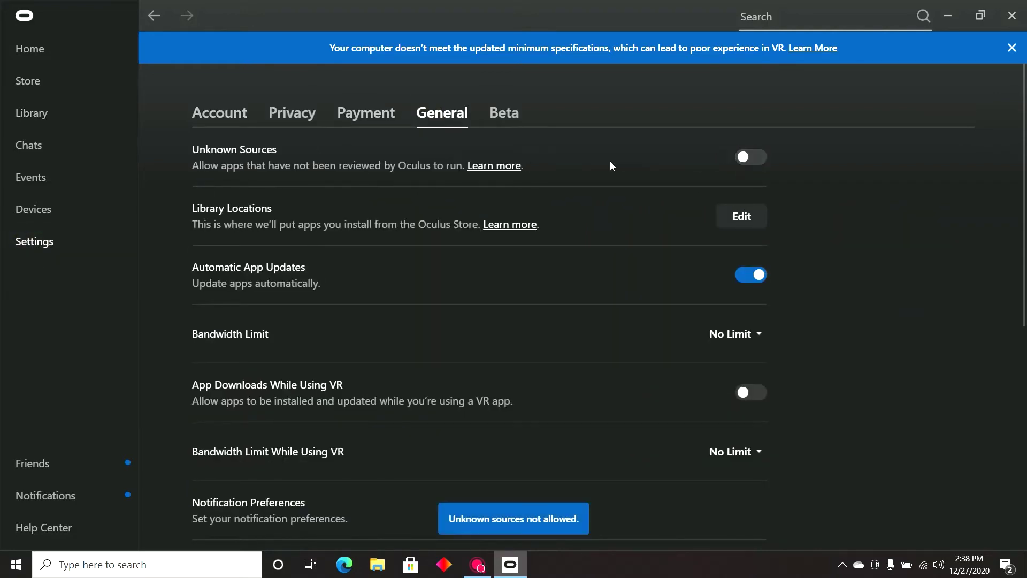
pyautogui.click(745, 159)
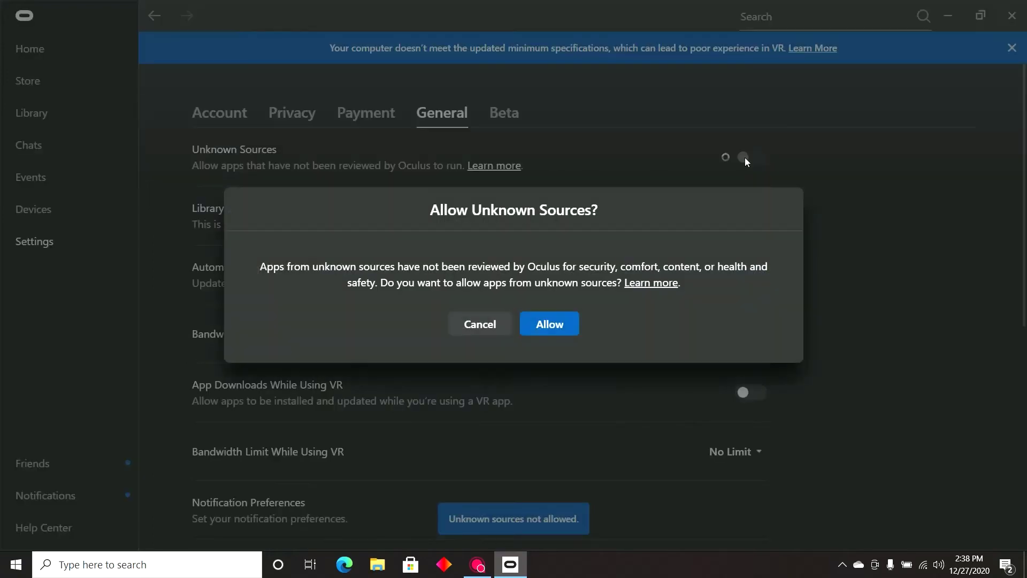
pyautogui.click(551, 321)
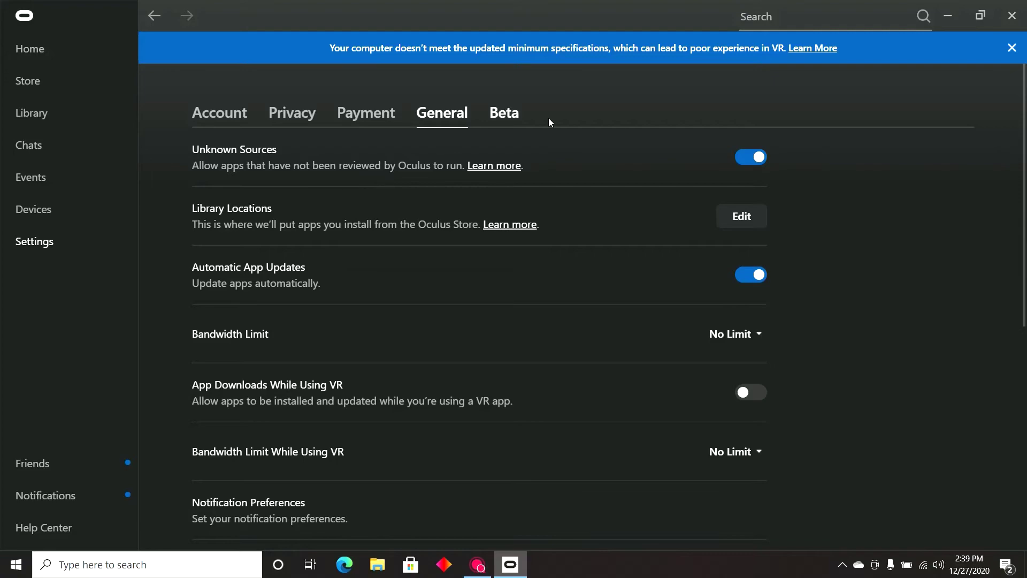
pyautogui.click(22, 113)
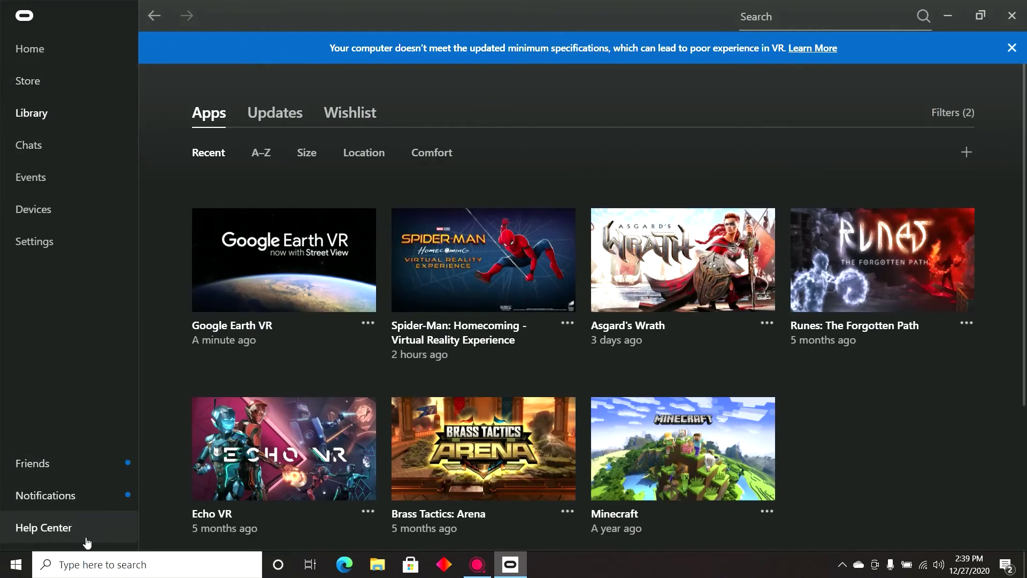
# - Search 'gr' from the taskbar and open the Windows Graphics settings page
pyautogui.click(87, 565)
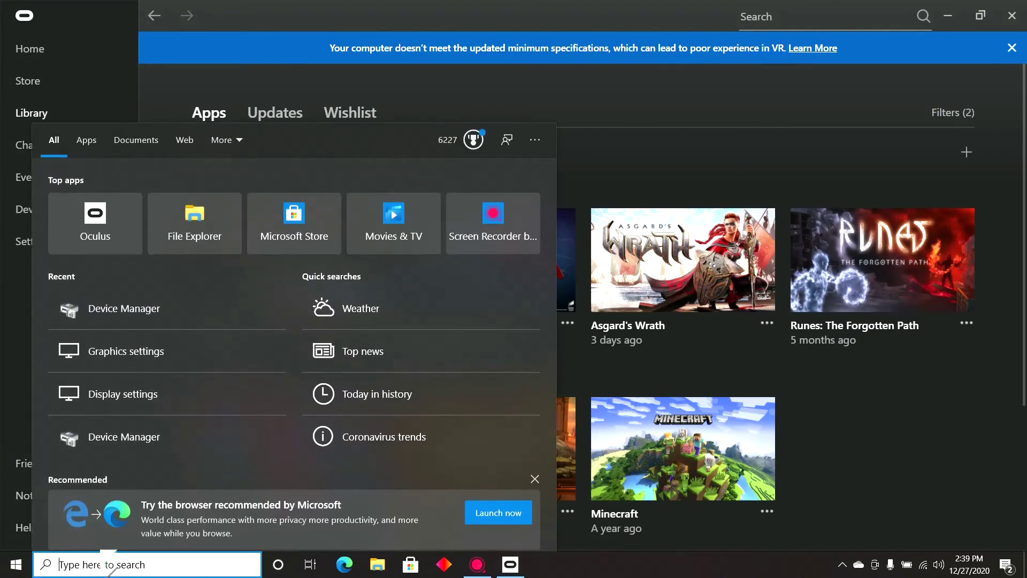
pyautogui.write('gr')
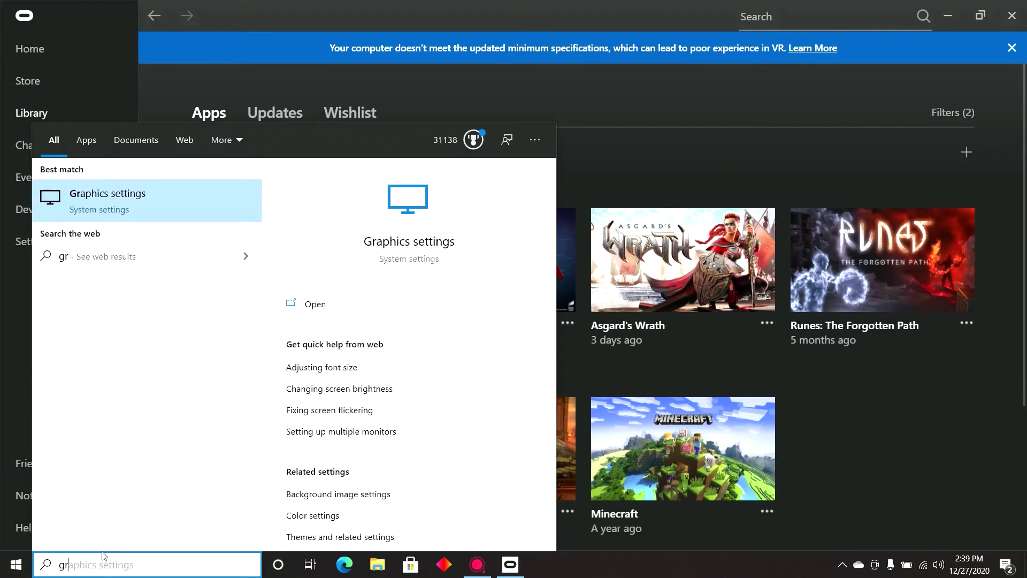
pyautogui.click(117, 195)
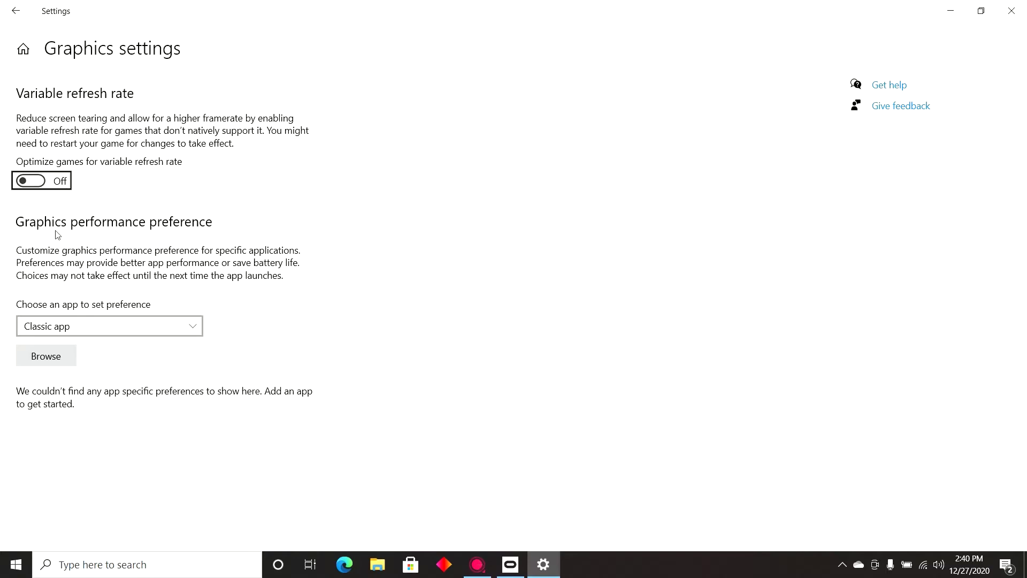
# - Browse for an app and navigate to the C:\Program Files\Oculus folder
pyautogui.click(63, 360)
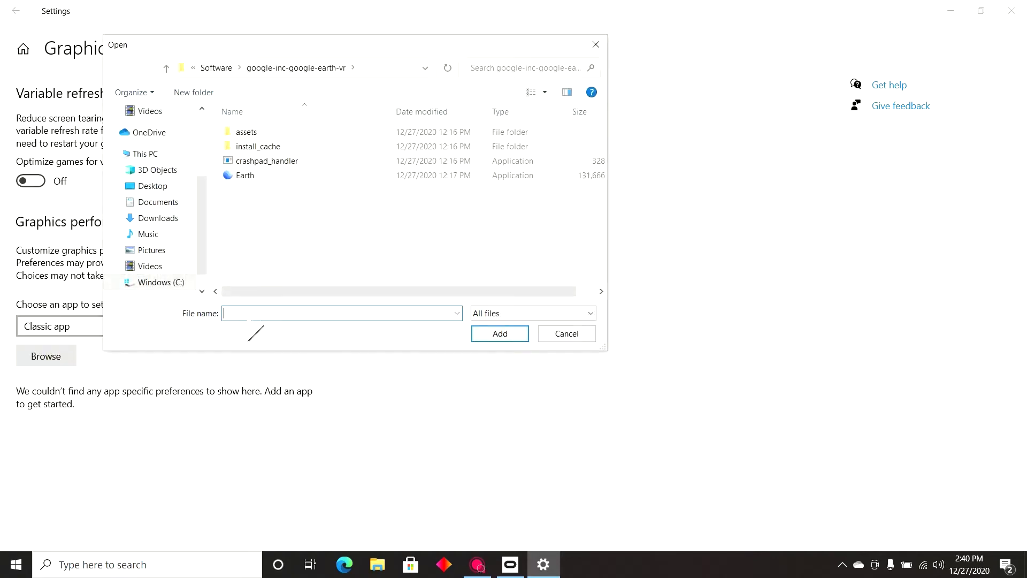
pyautogui.click(151, 284)
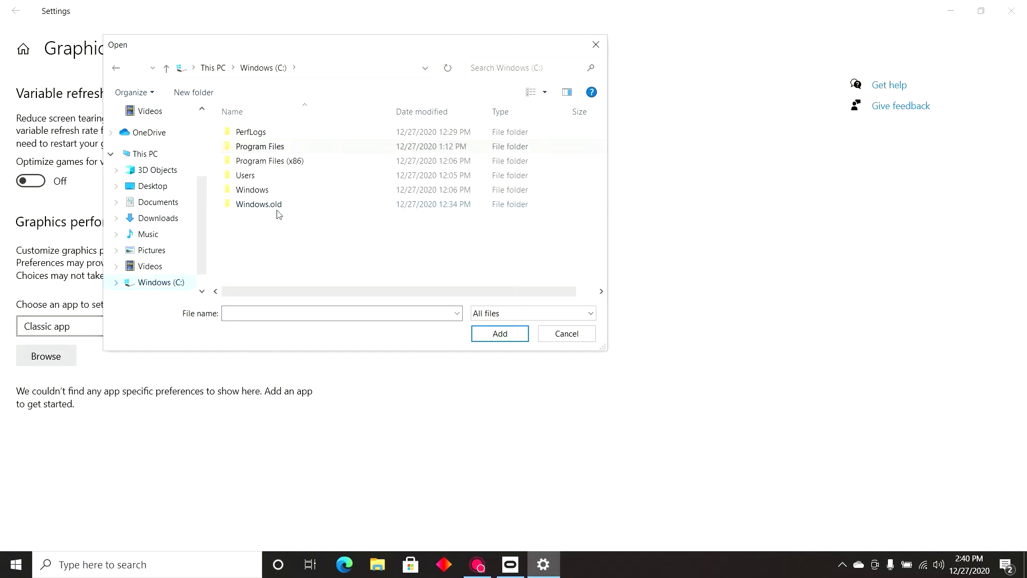
pyautogui.doubleClick(269, 161)
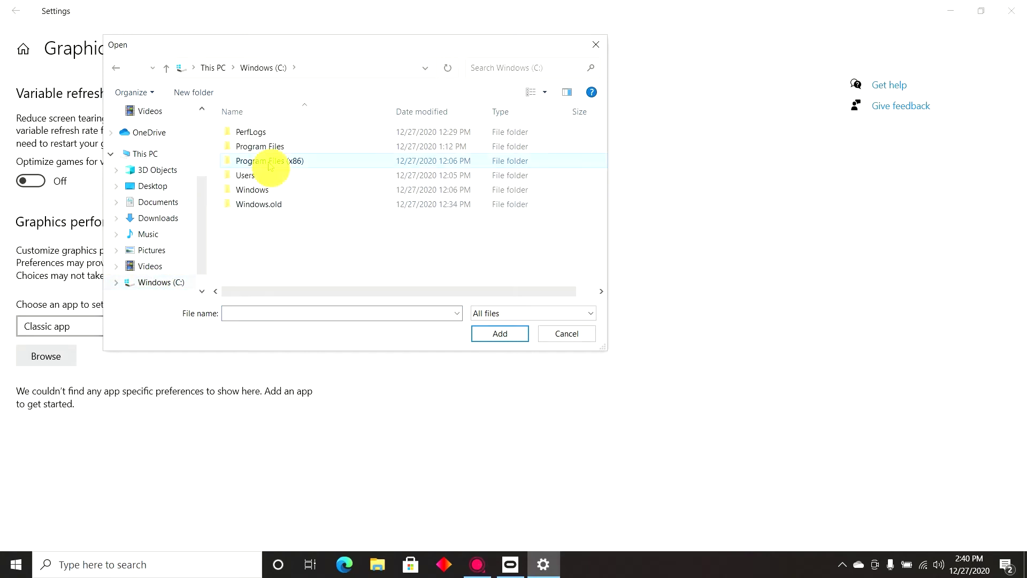
pyautogui.click(114, 67)
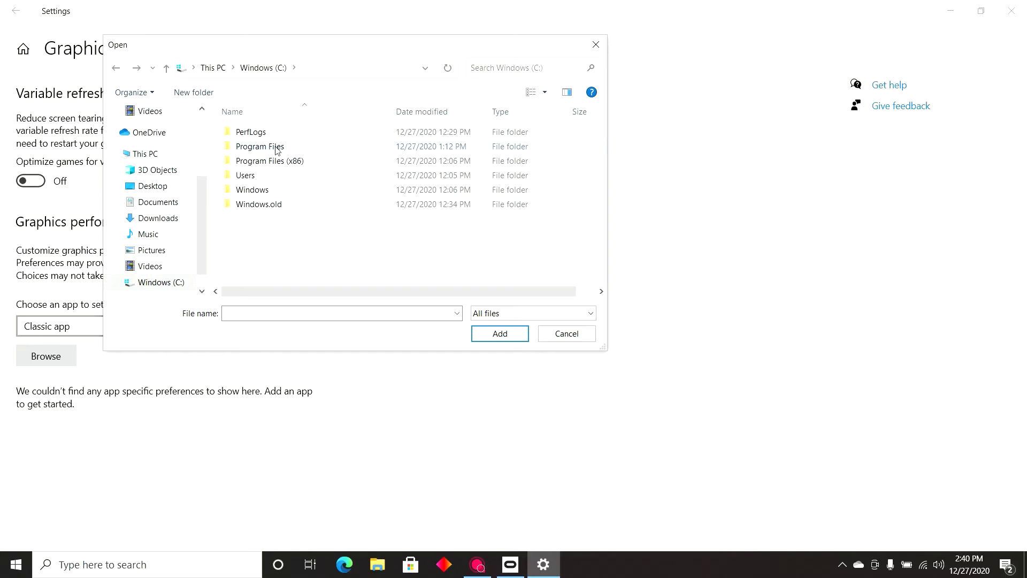
pyautogui.doubleClick(260, 146)
pyautogui.scroll(-1, 263, 260)
pyautogui.doubleClick(248, 263)
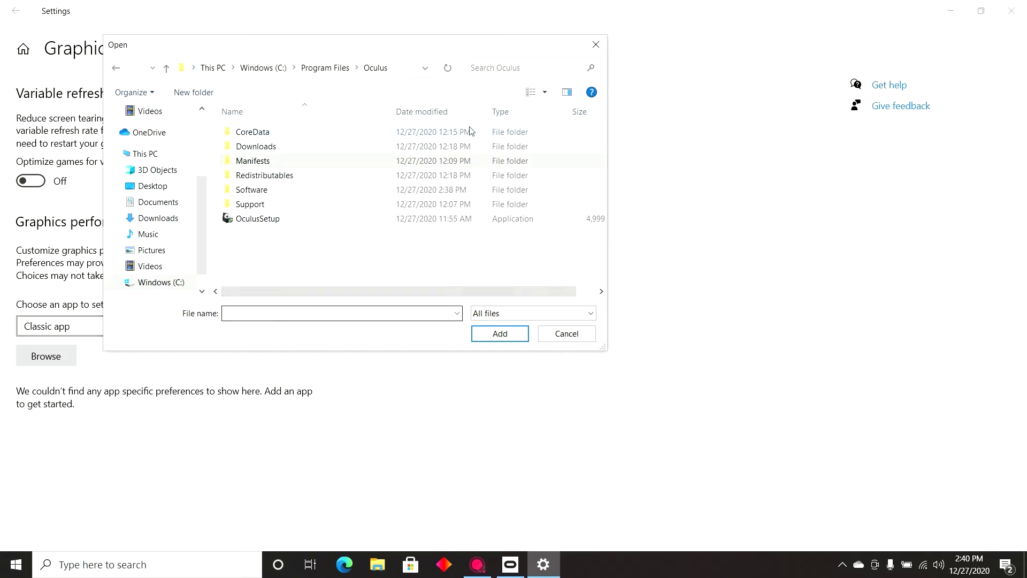
# - Search 'ovrse' and add OVRServer_x64 to the graphics preference list
pyautogui.click(498, 68)
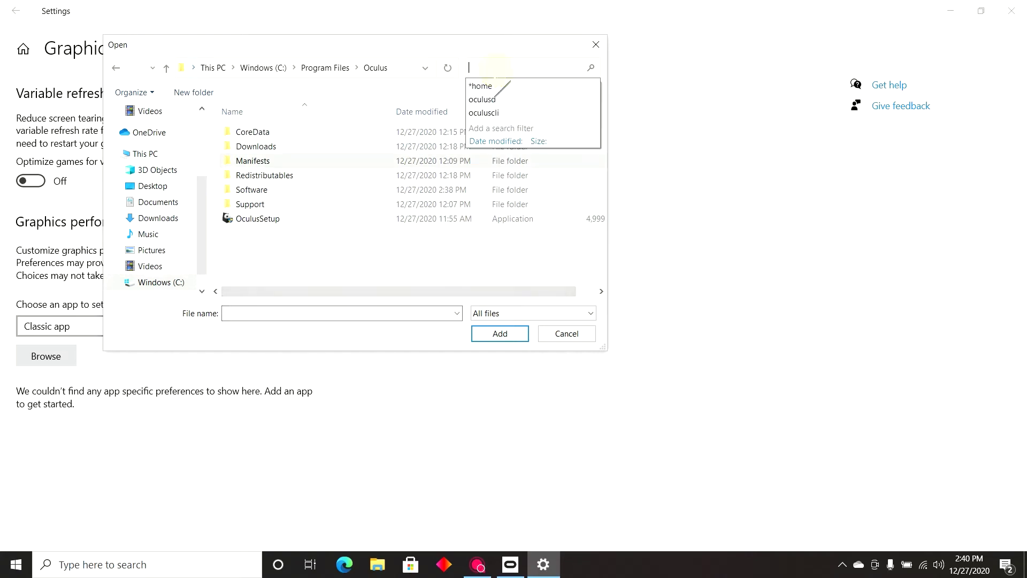
pyautogui.click(466, 79)
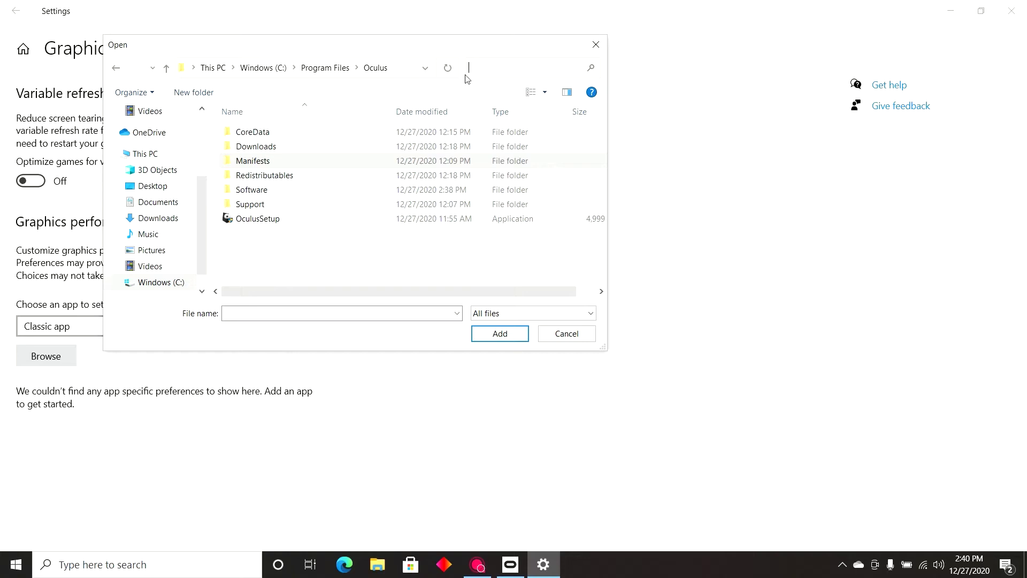
pyautogui.write('ovr')
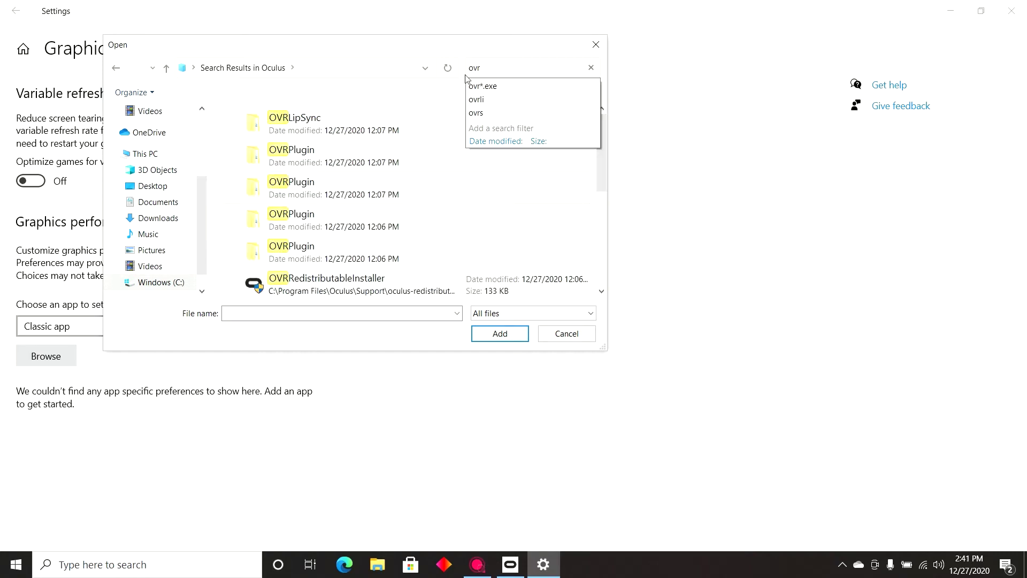
pyautogui.write('se')
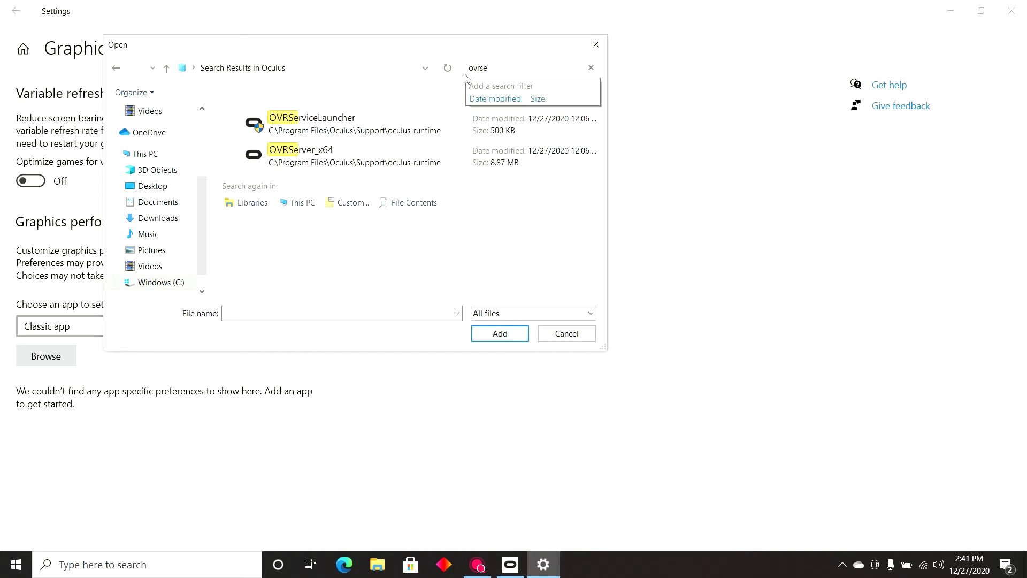
pyautogui.click(323, 156)
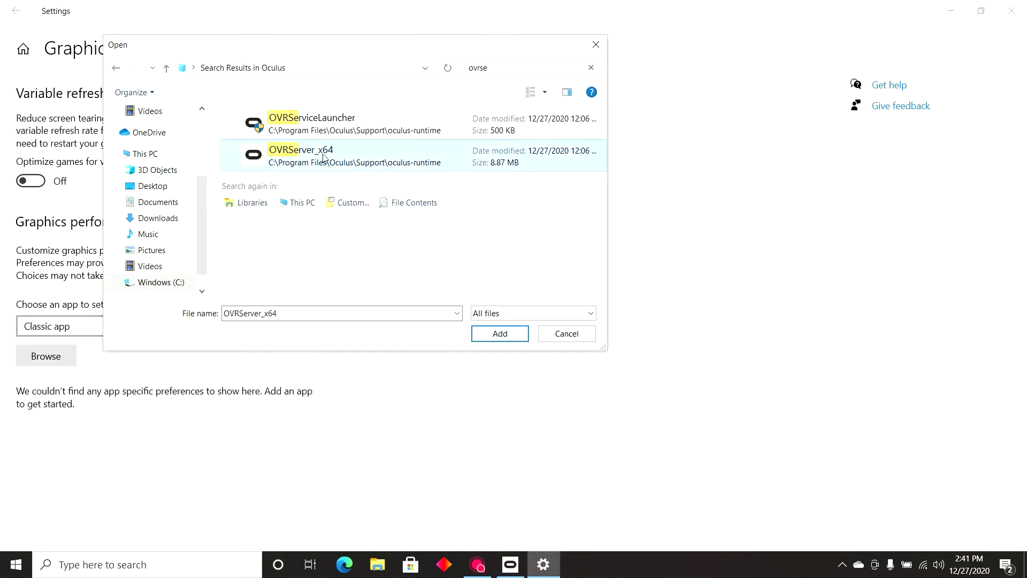
pyautogui.click(499, 333)
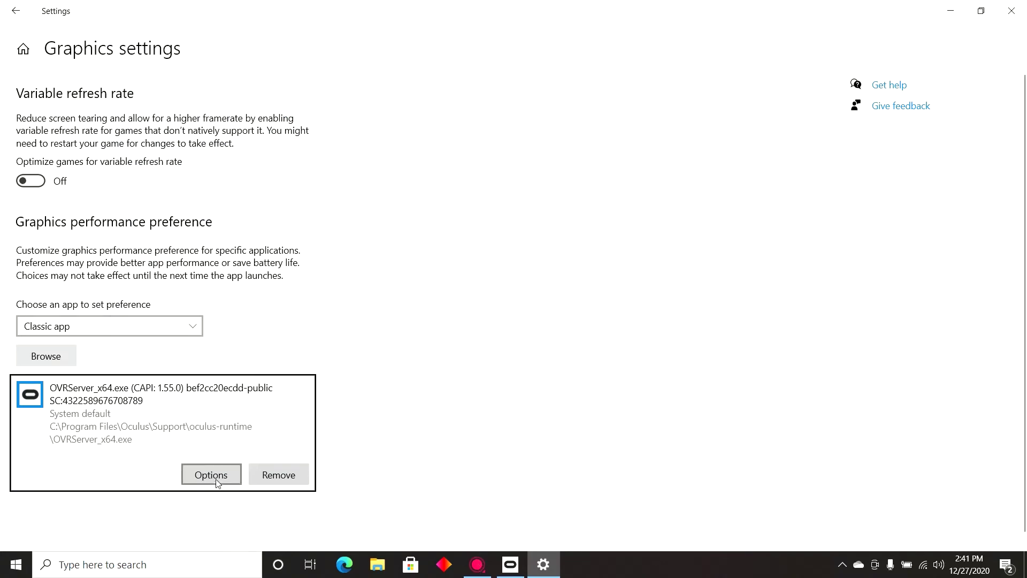
# - Set OVRServer_x64.exe's graphics preference to High performance and save it
pyautogui.click(212, 475)
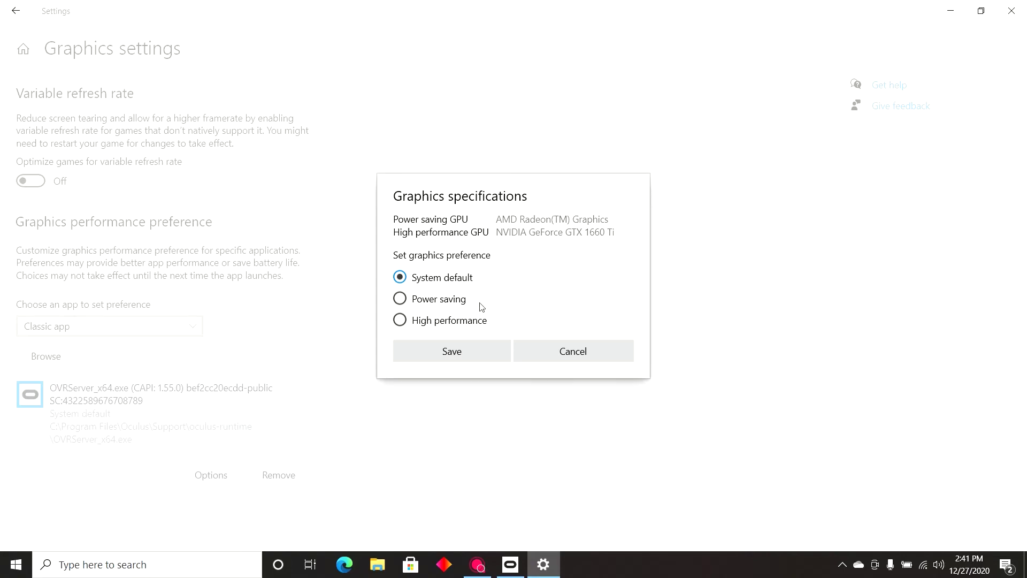
pyautogui.click(401, 321)
pyautogui.click(448, 356)
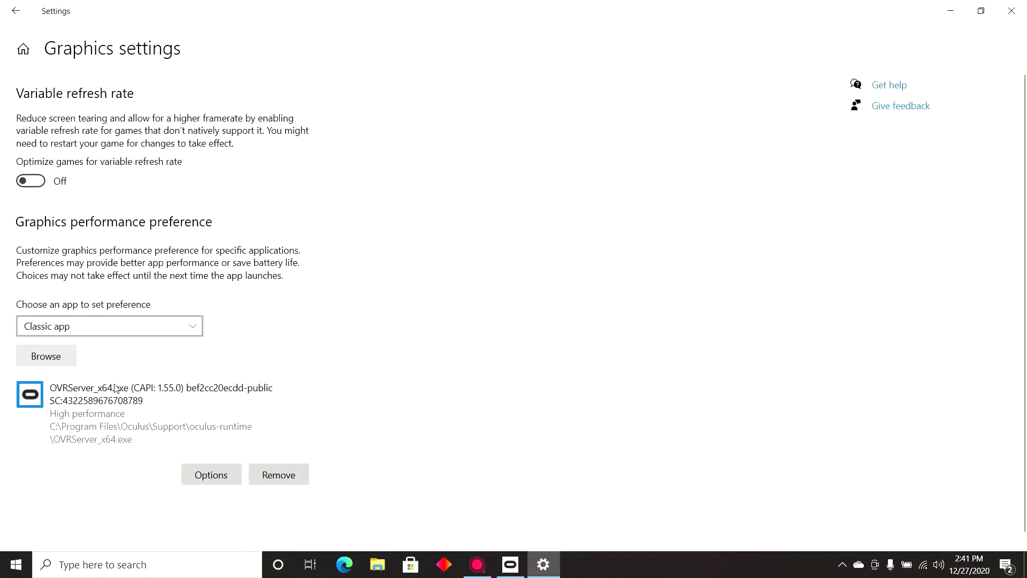
# - Browse for another app and search inside the C:\Program Files\Oculus folder
pyautogui.click(48, 353)
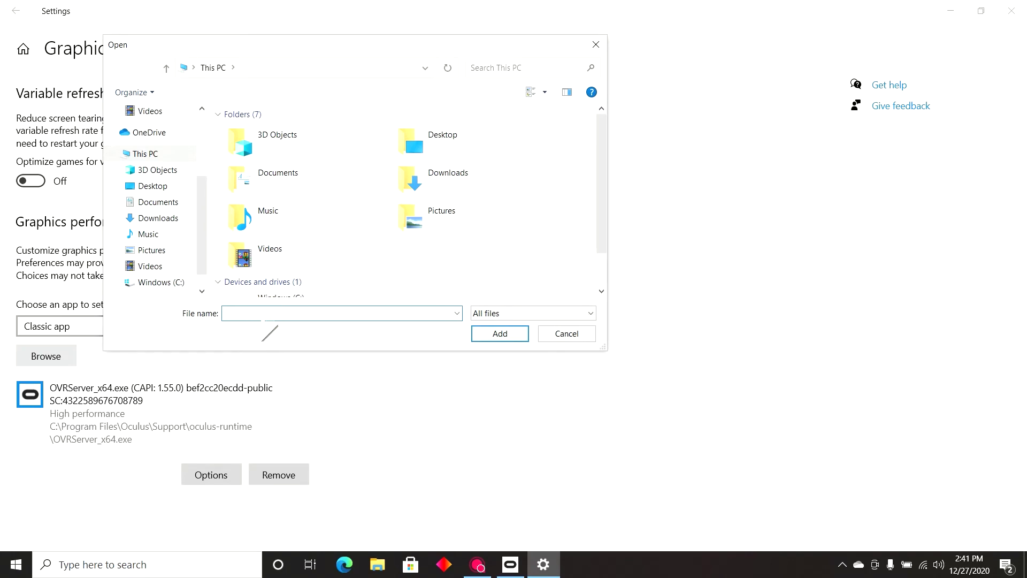
pyautogui.click(151, 282)
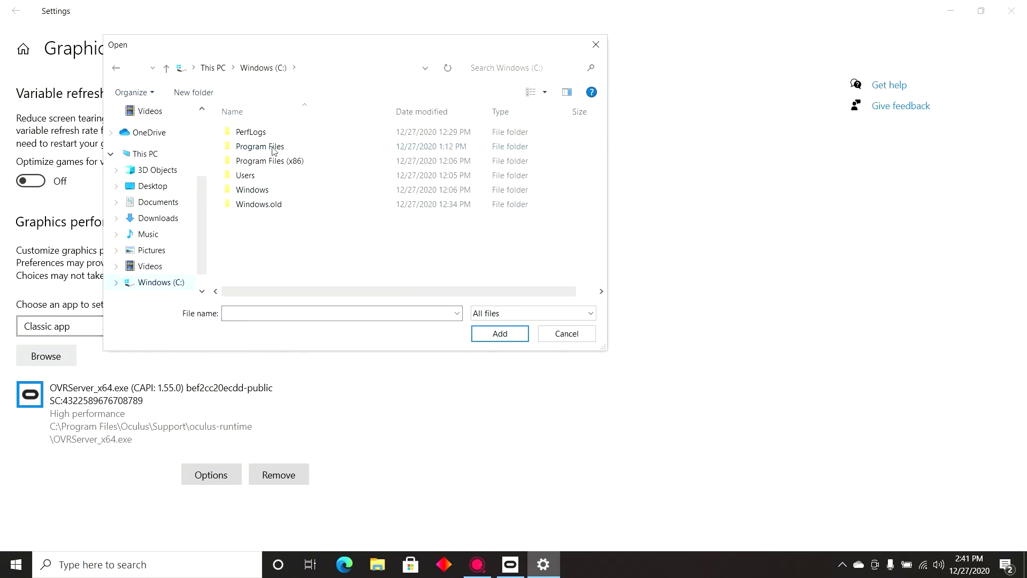
pyautogui.doubleClick(273, 151)
pyautogui.scroll(-3, 288, 212)
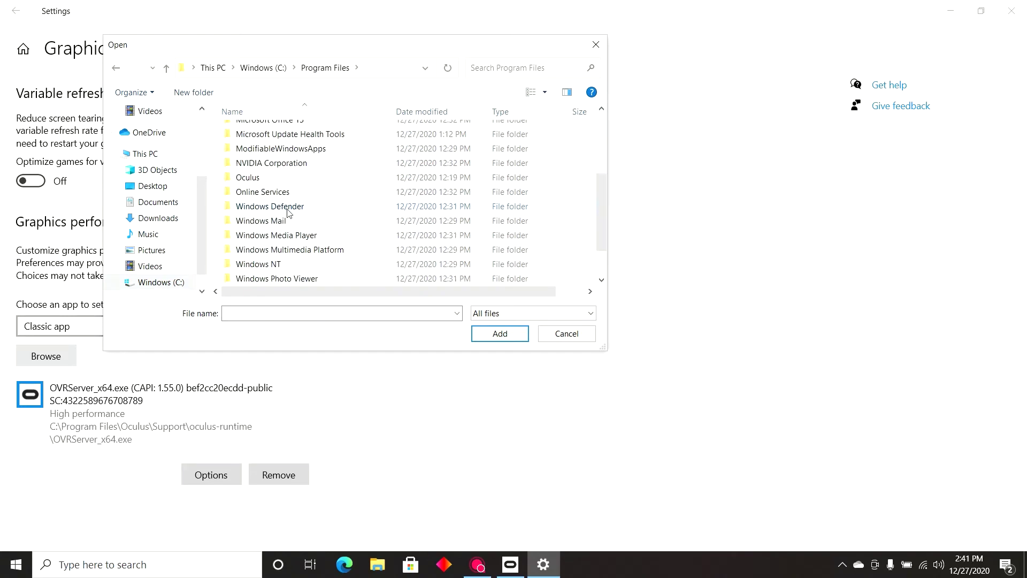
pyautogui.doubleClick(265, 179)
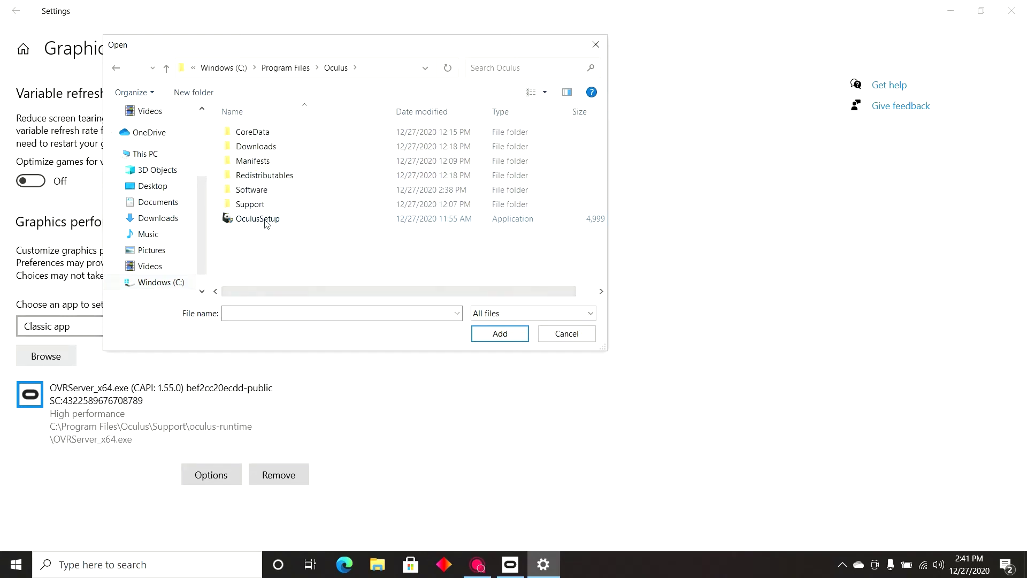
pyautogui.click(500, 68)
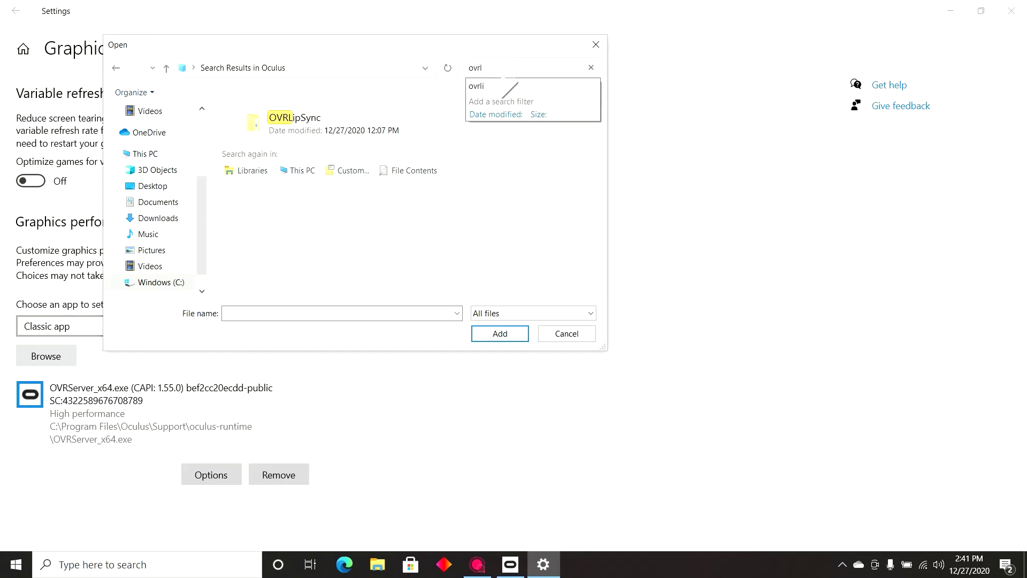
# - Add OVRLibrarian to the list and choose High performance for it
pyautogui.click(325, 157)
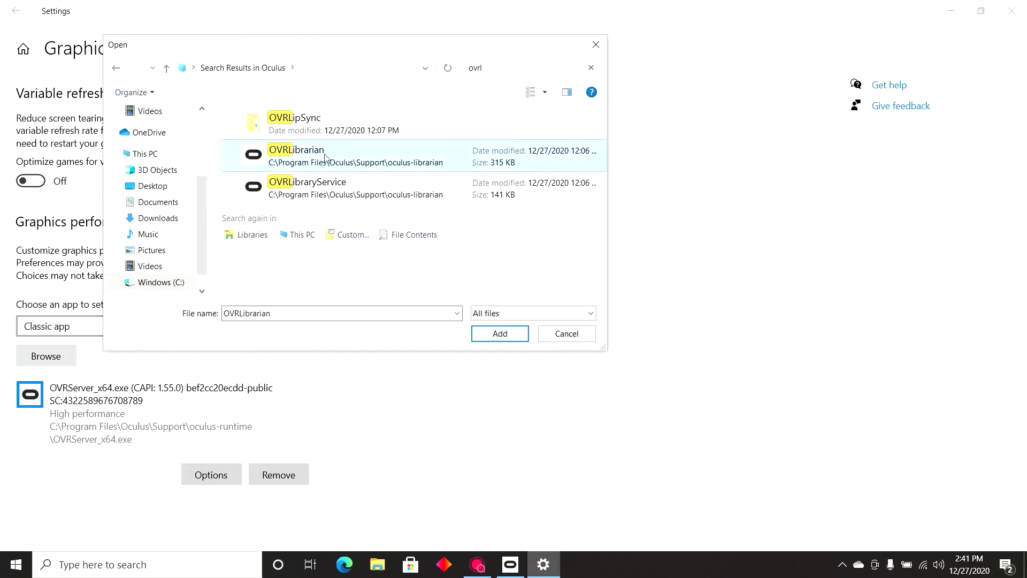
pyautogui.click(503, 336)
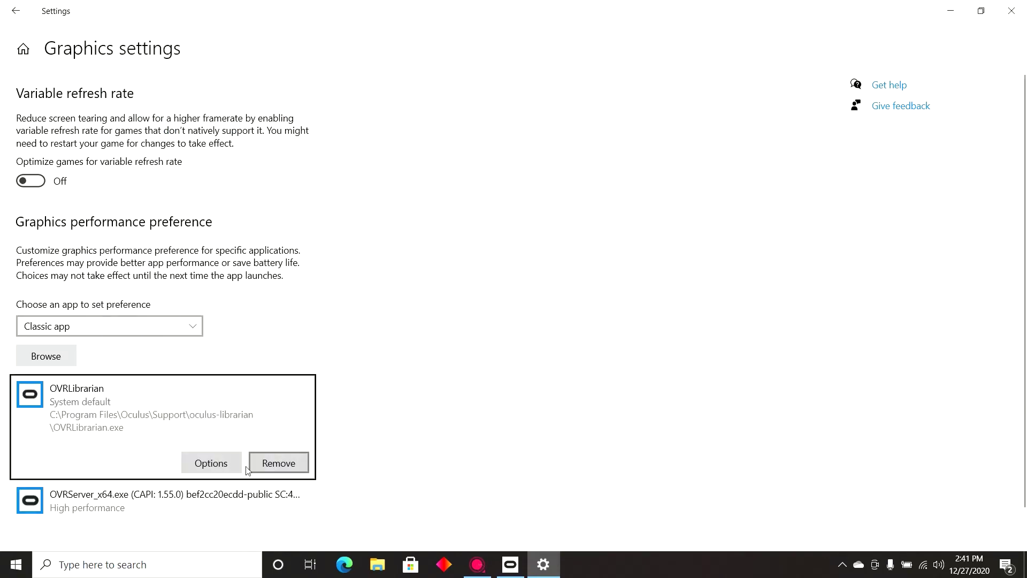
pyautogui.click(216, 470)
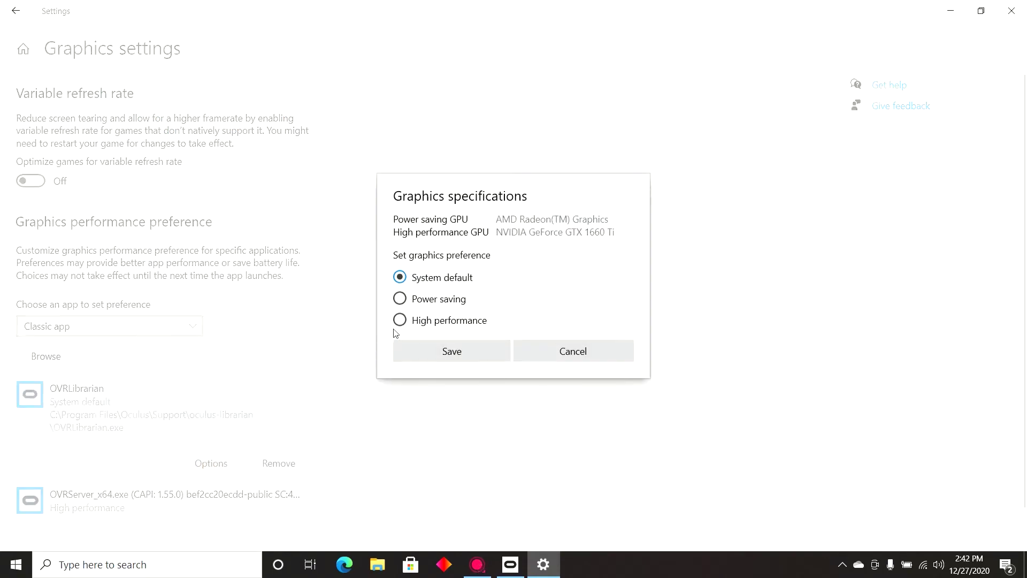
pyautogui.click(400, 320)
# - Save OVRLibrarian's High performance preference and browse to C:\Program Files\Oculus
pyautogui.click(409, 351)
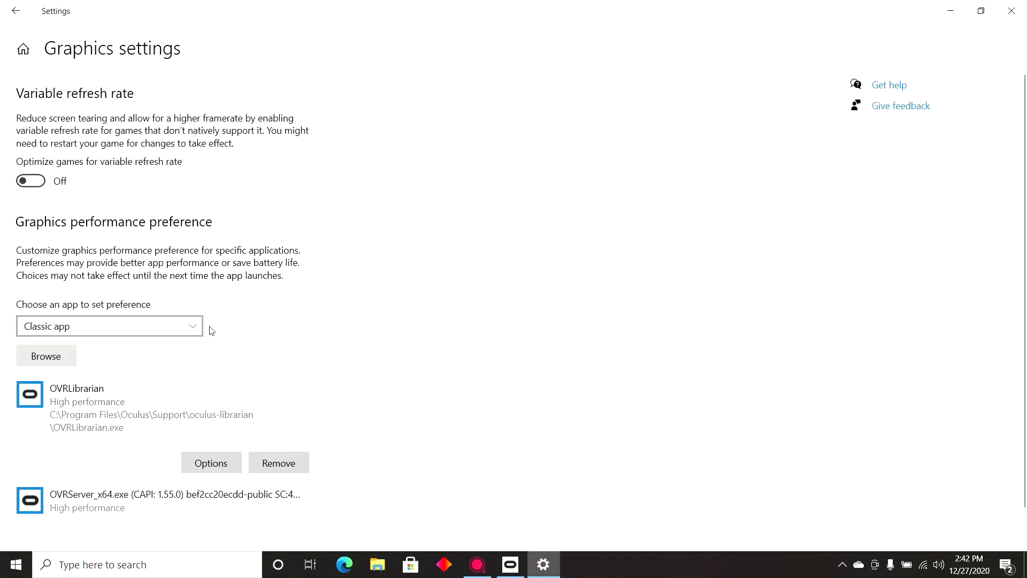
pyautogui.click(75, 357)
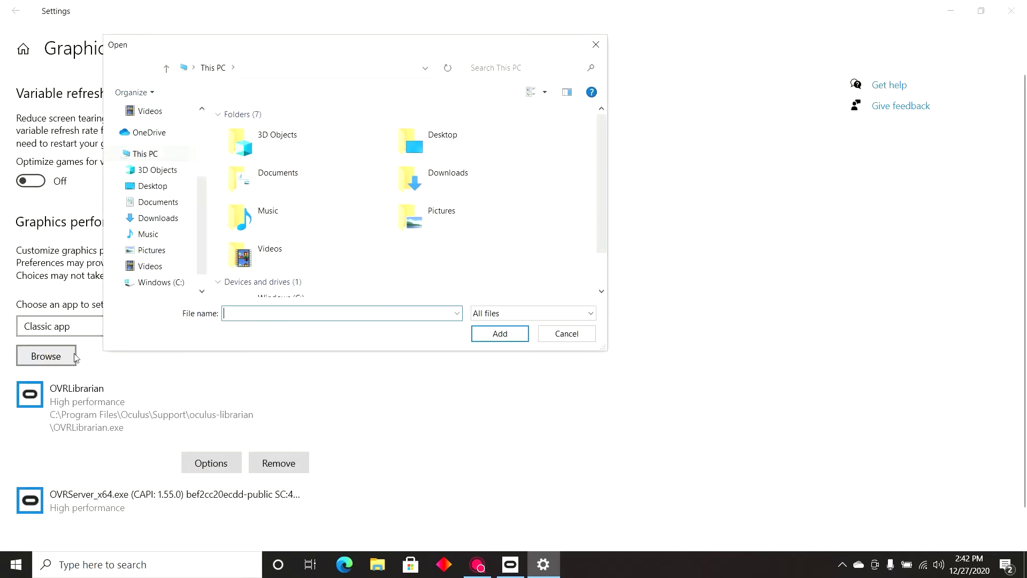
pyautogui.click(150, 282)
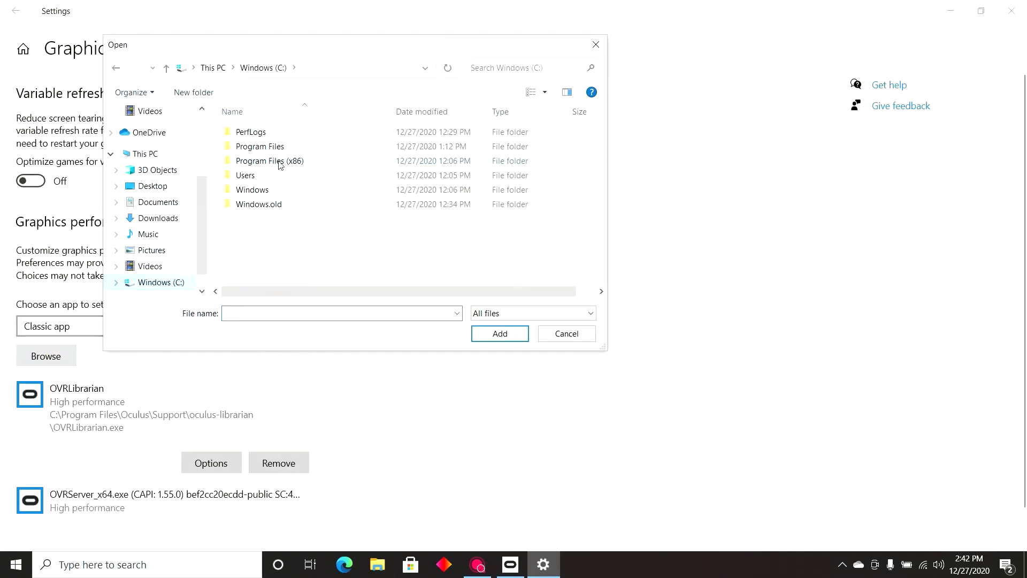
pyautogui.doubleClick(280, 149)
pyautogui.scroll(-1, 299, 231)
pyautogui.doubleClick(258, 262)
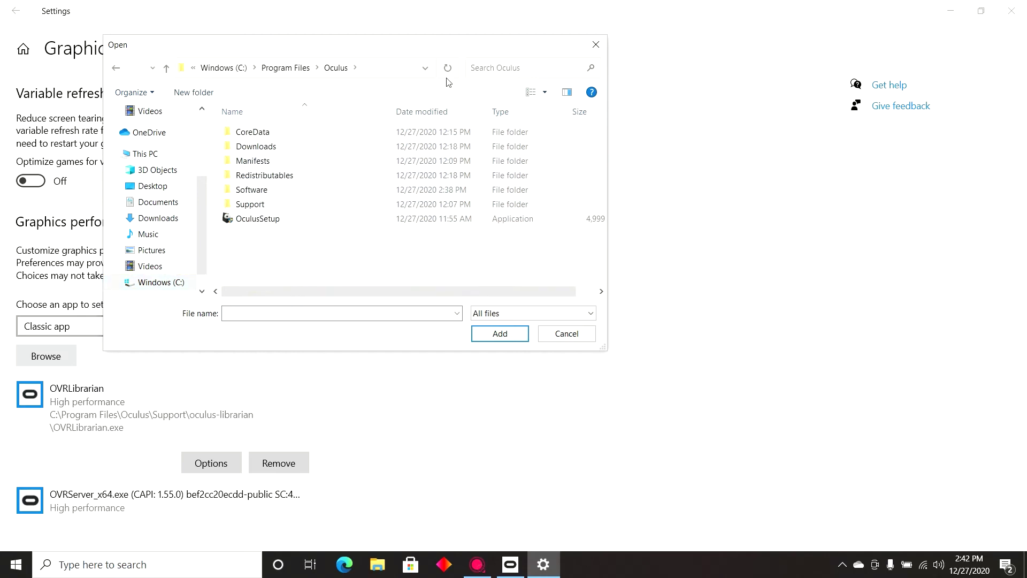
# - Search 'ovrl', add OVRLibraryService, and save its preference as High performance
pyautogui.click(488, 69)
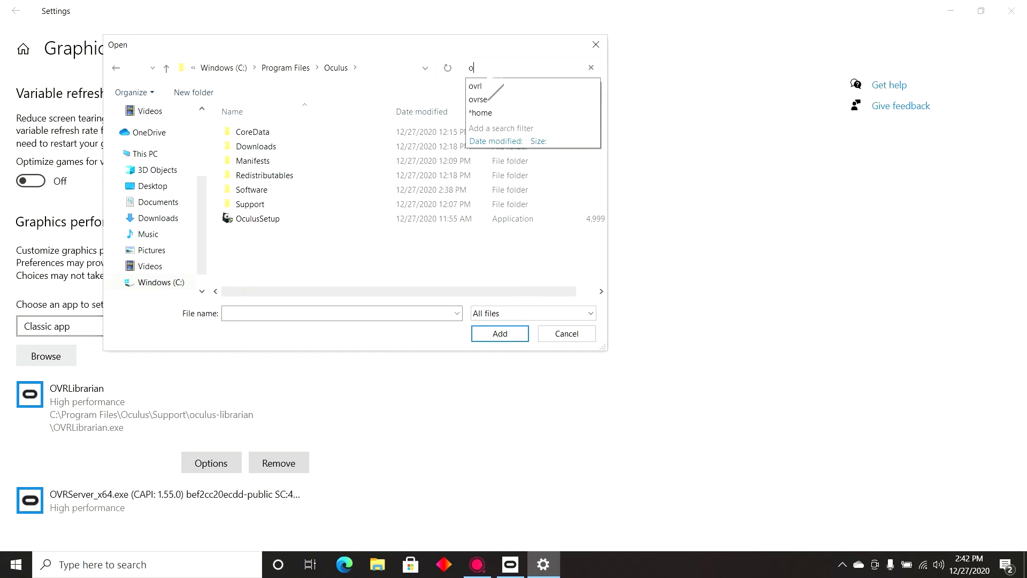
pyautogui.write('ovrl')
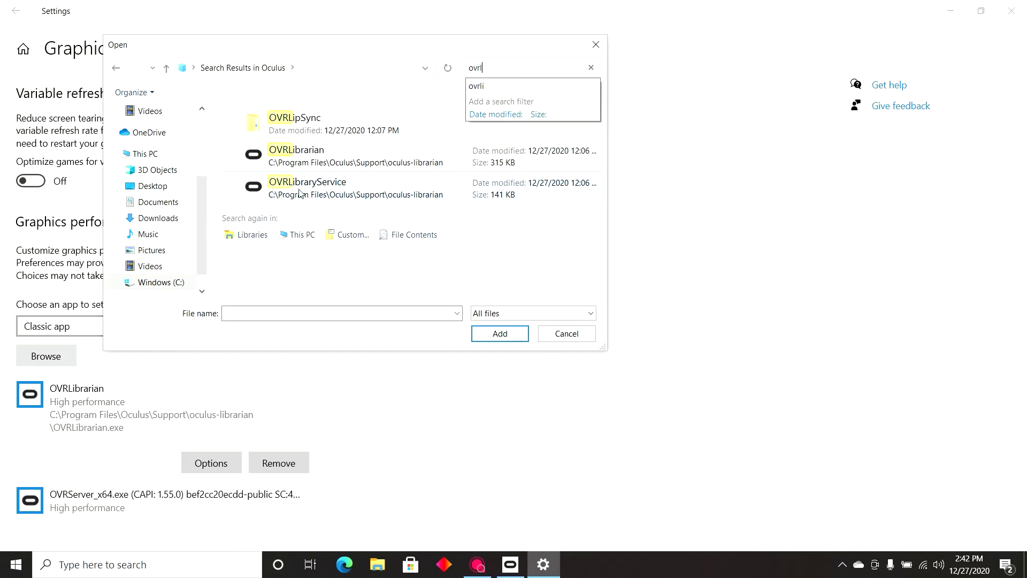
pyautogui.click(316, 190)
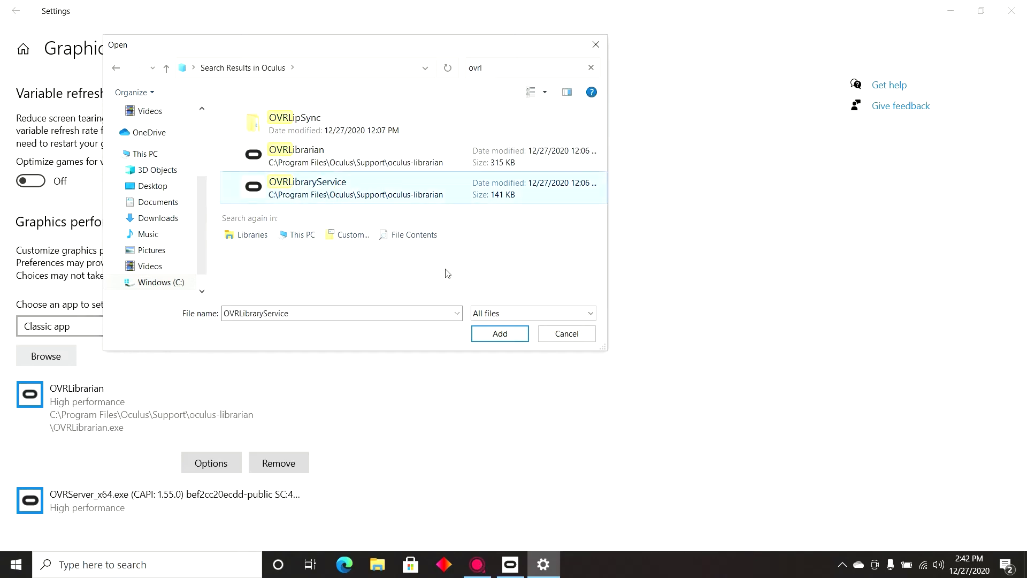
pyautogui.click(492, 336)
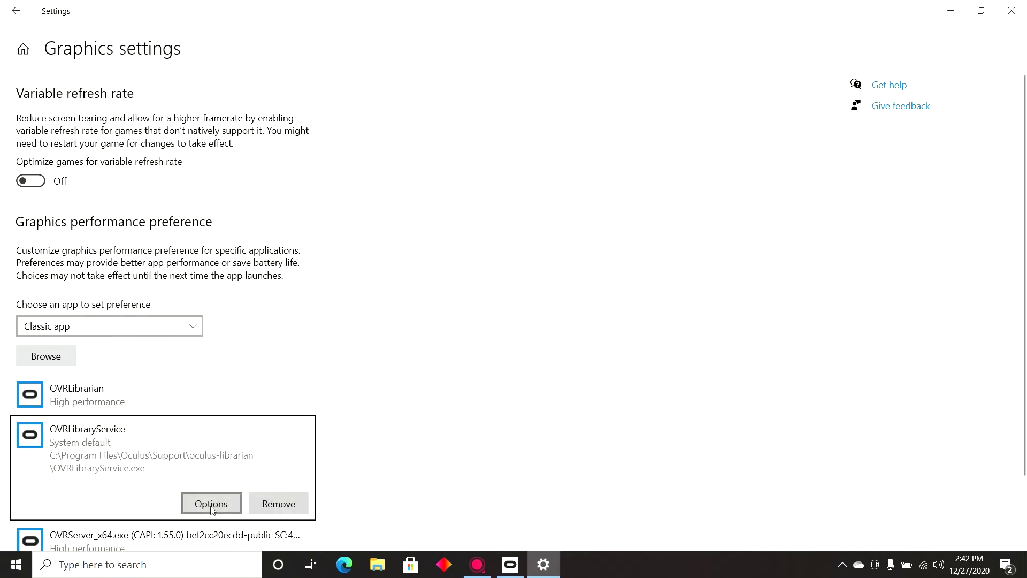
pyautogui.click(210, 501)
pyautogui.click(401, 323)
pyautogui.click(422, 359)
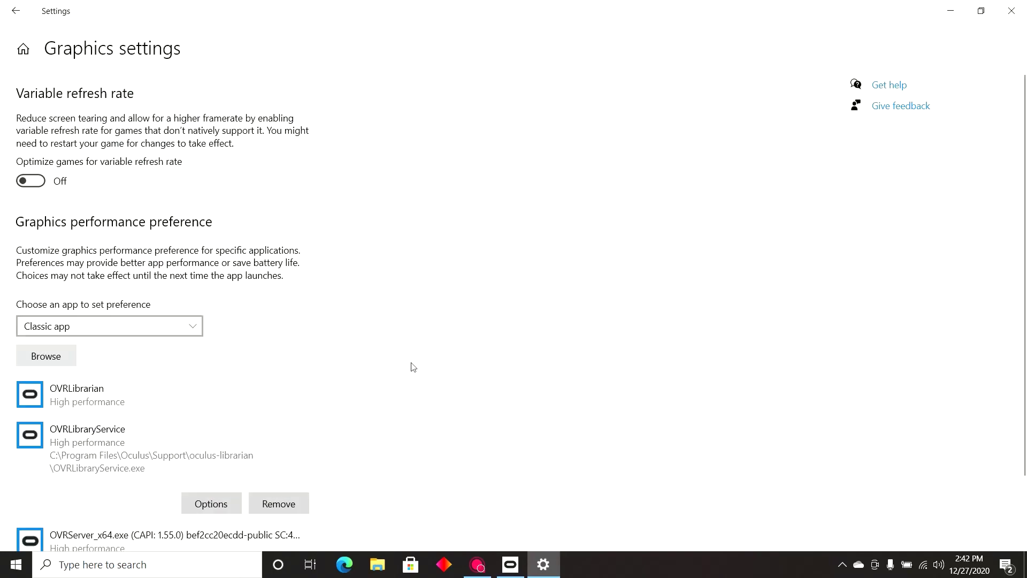
pyautogui.scroll(-2, 412, 368)
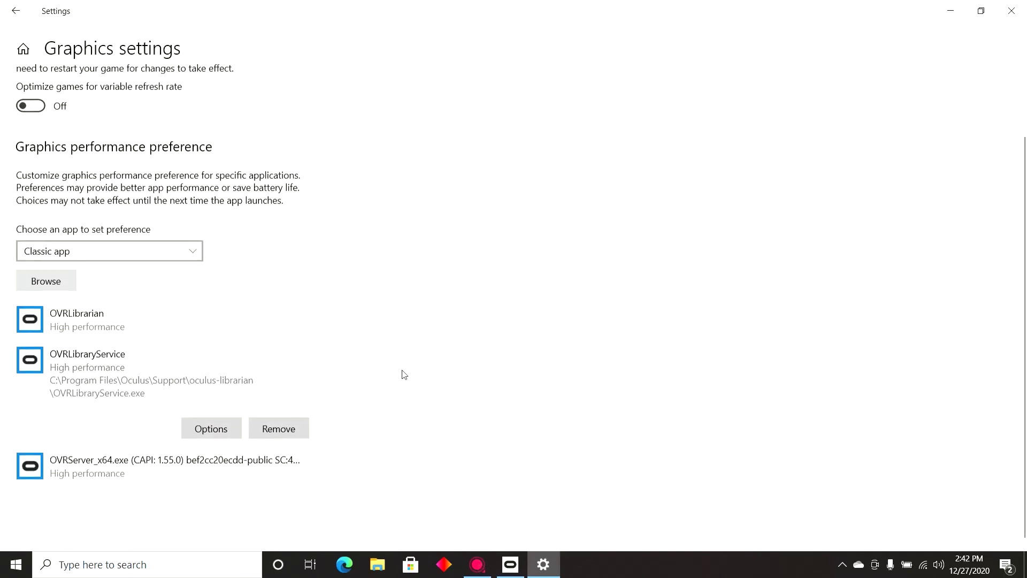
# - Browse to C:\Program Files\Oculus and select OculusClient.exe by searching 'oculuscl'
pyautogui.click(37, 279)
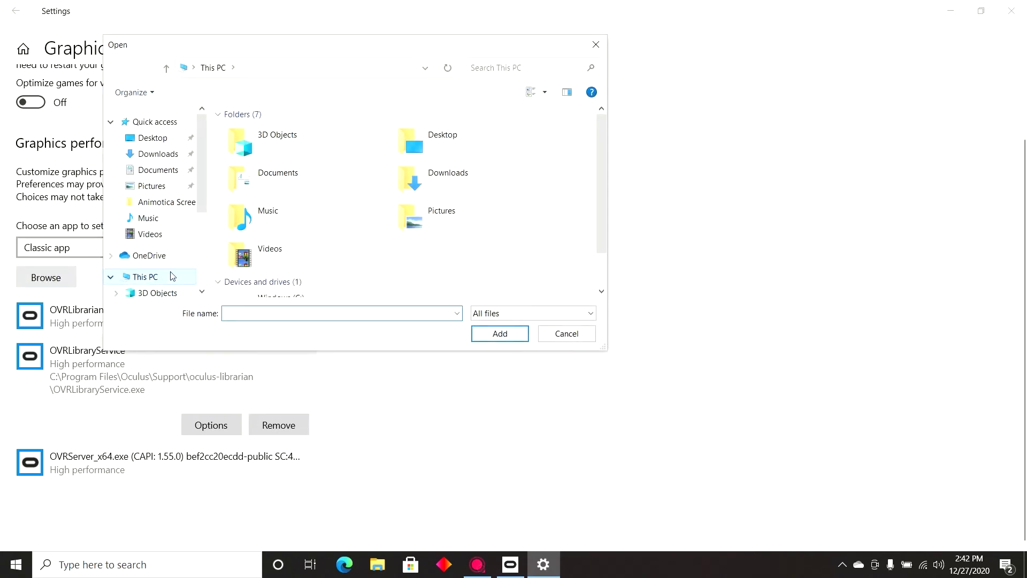
pyautogui.scroll(-1, 168, 276)
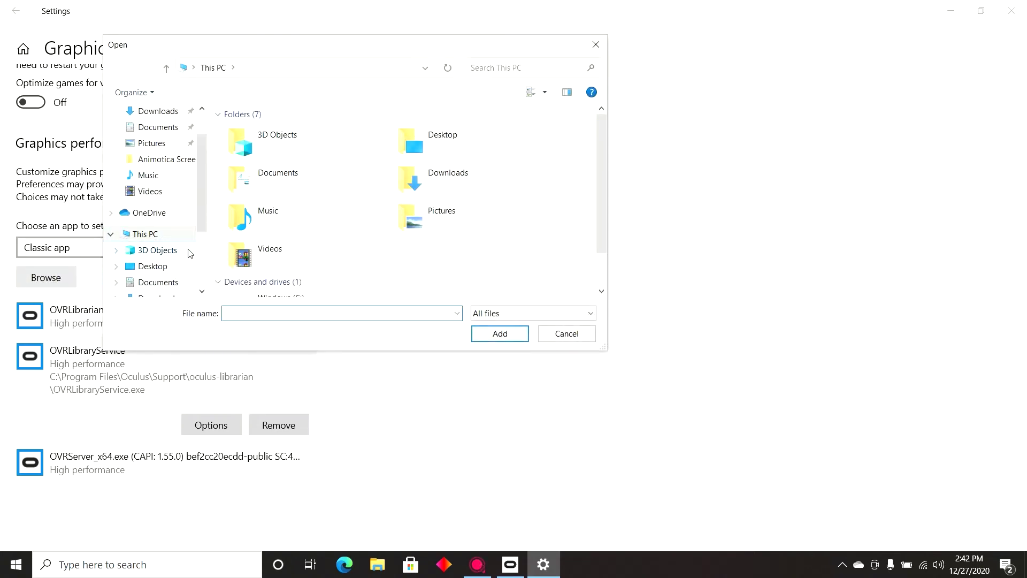
pyautogui.click(136, 238)
pyautogui.scroll(-1, 154, 248)
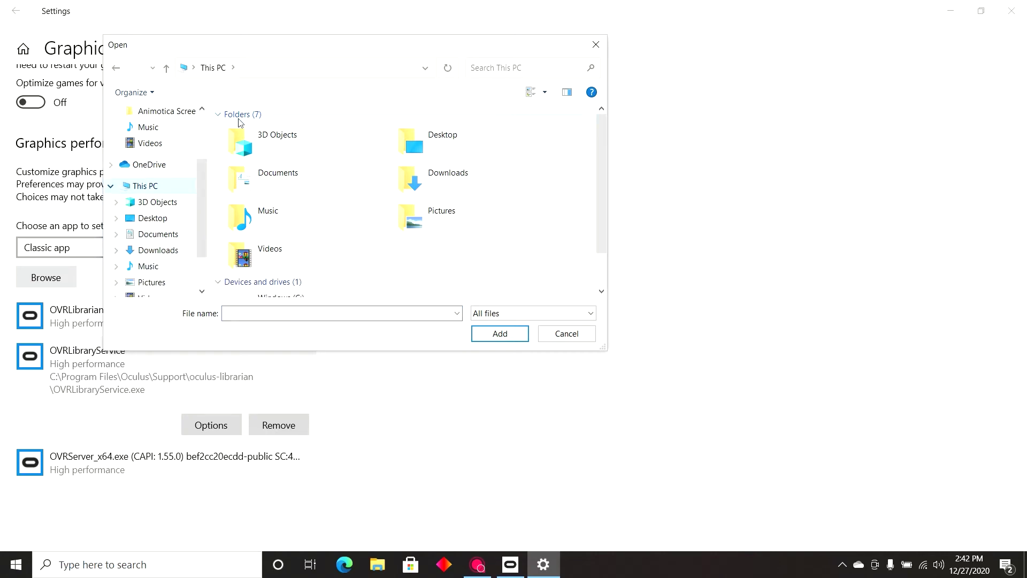
pyautogui.scroll(-1, 147, 218)
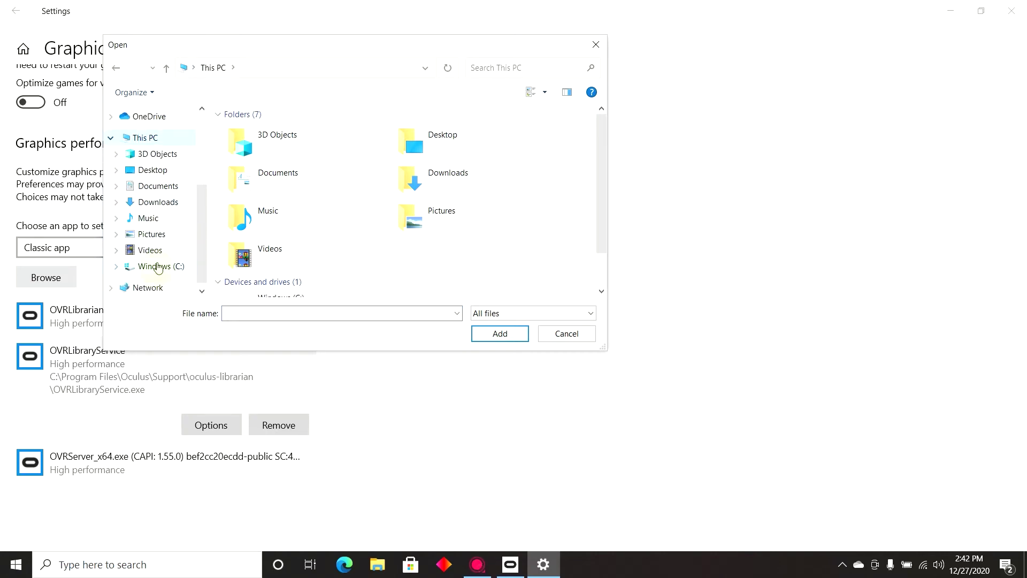
pyautogui.click(160, 266)
pyautogui.doubleClick(261, 147)
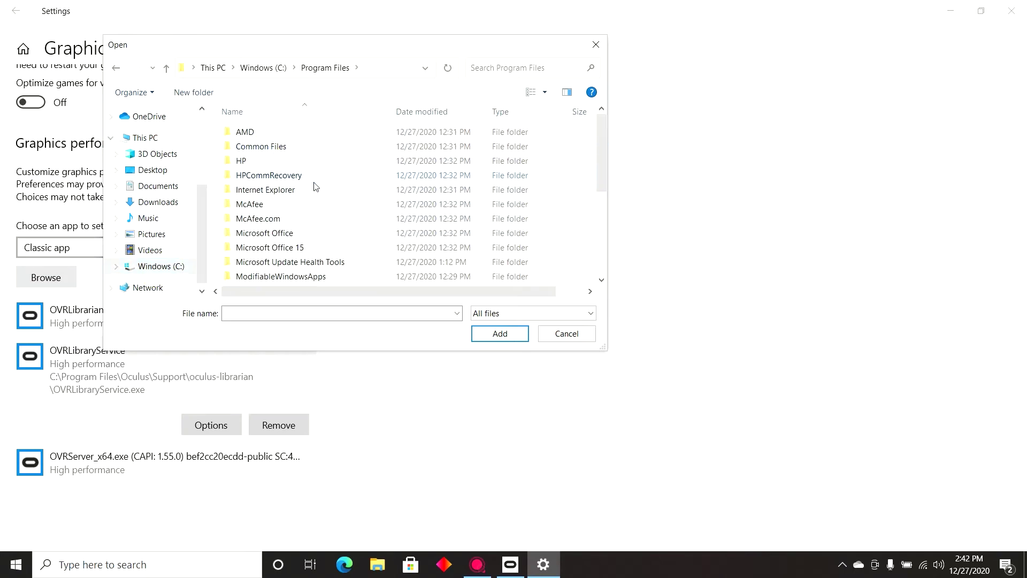
pyautogui.scroll(-3, 300, 214)
pyautogui.scroll(-1, 295, 220)
pyautogui.doubleClick(265, 134)
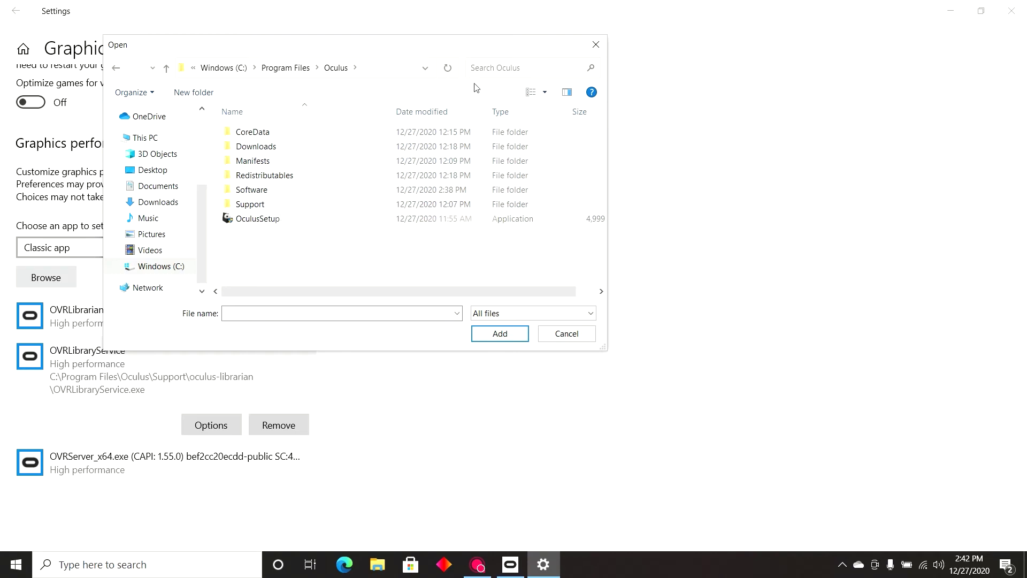
pyautogui.click(495, 71)
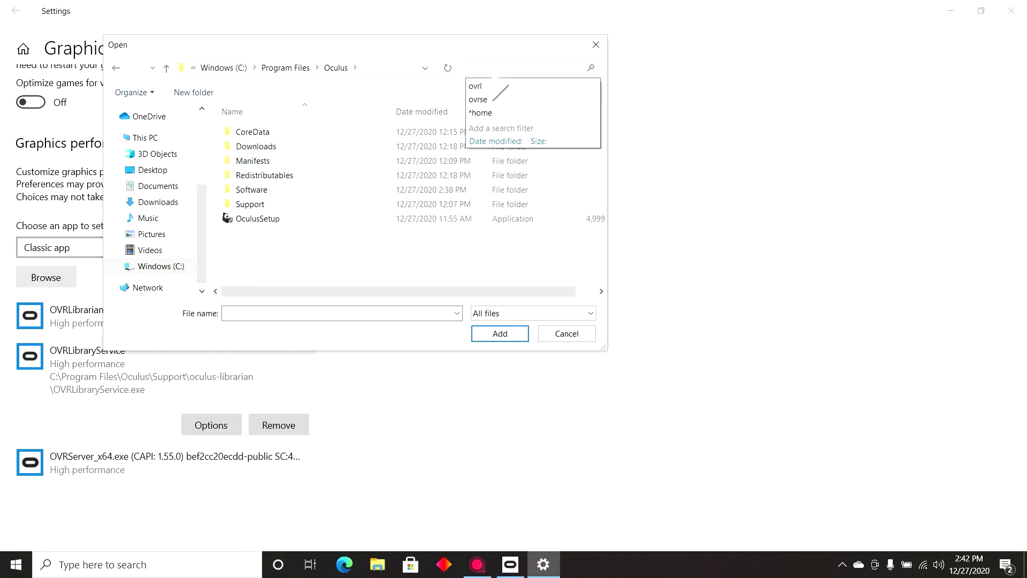
pyautogui.write('oculus')
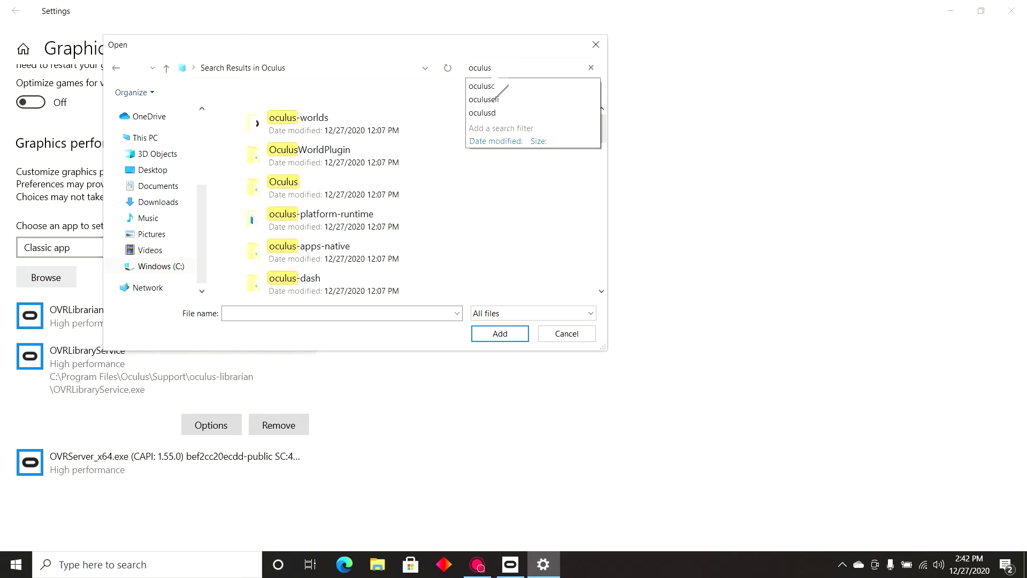
pyautogui.write('cl')
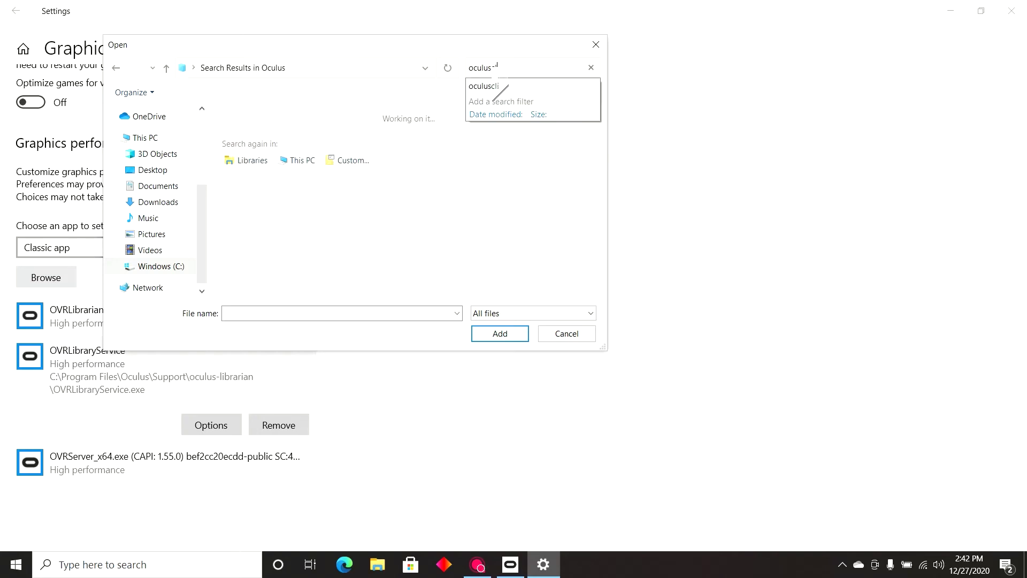
pyautogui.click(329, 119)
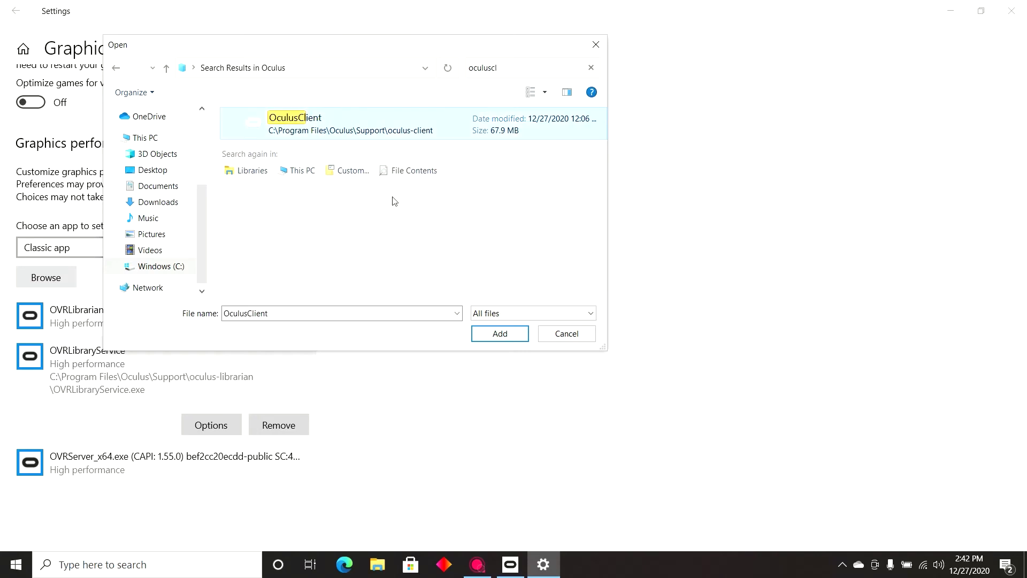
# - Add OculusClient to the graphics list and save it as High performance
pyautogui.click(484, 337)
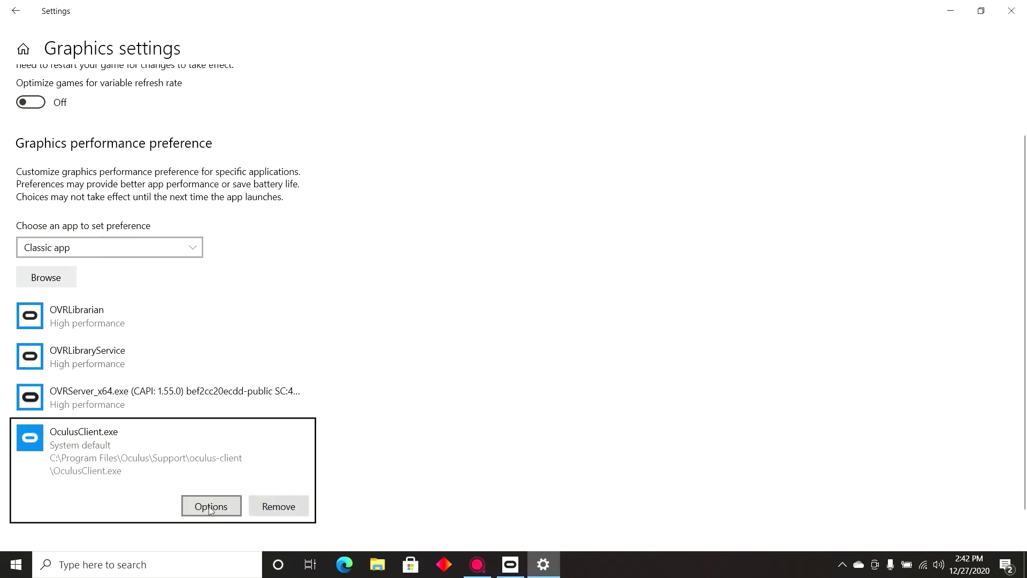
pyautogui.click(211, 506)
pyautogui.click(400, 320)
pyautogui.click(417, 351)
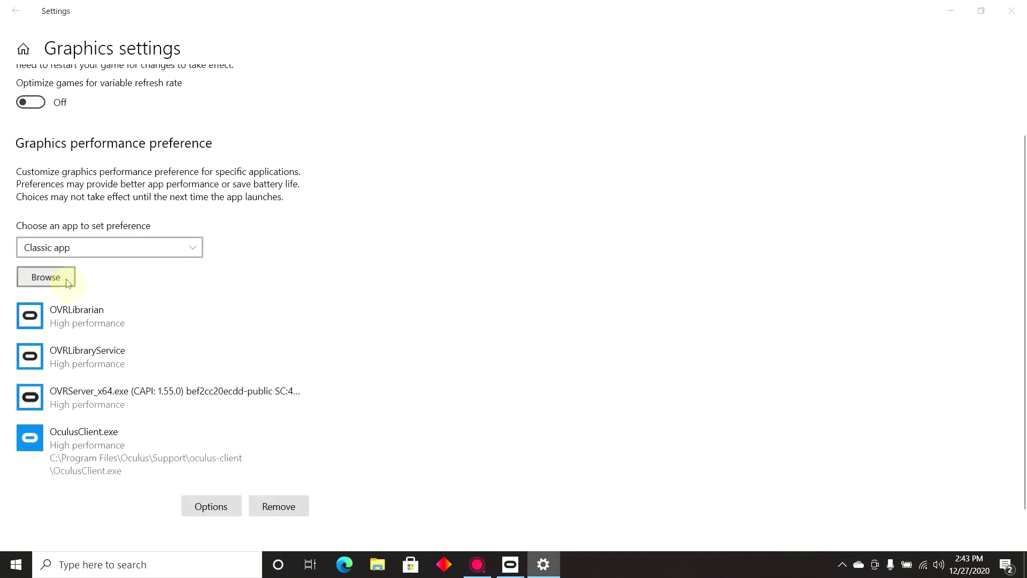
# - In C:\Program Files\Oculus, search '*dash.ex' and select the OculusDash executable
pyautogui.click(63, 282)
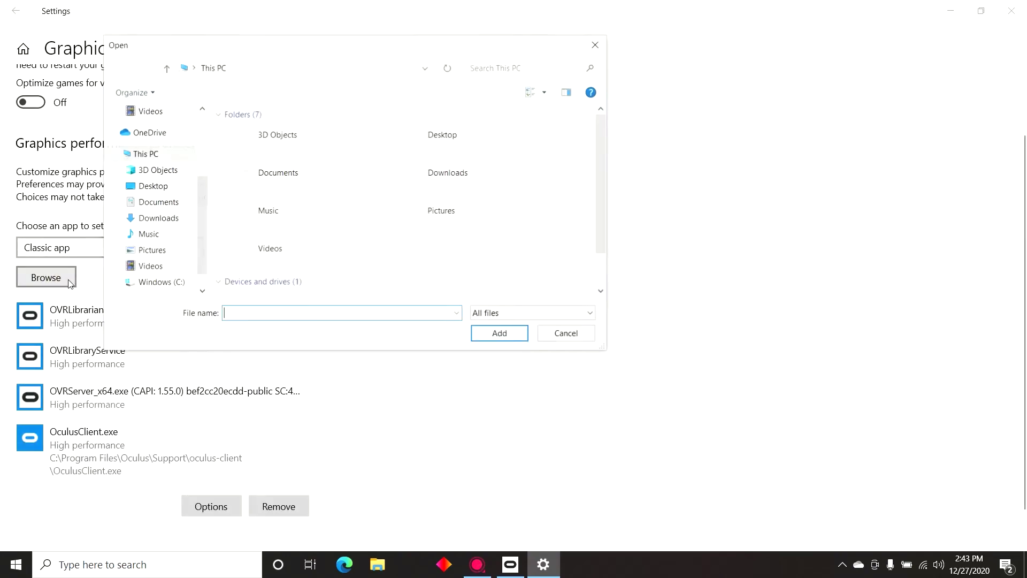
pyautogui.click(152, 283)
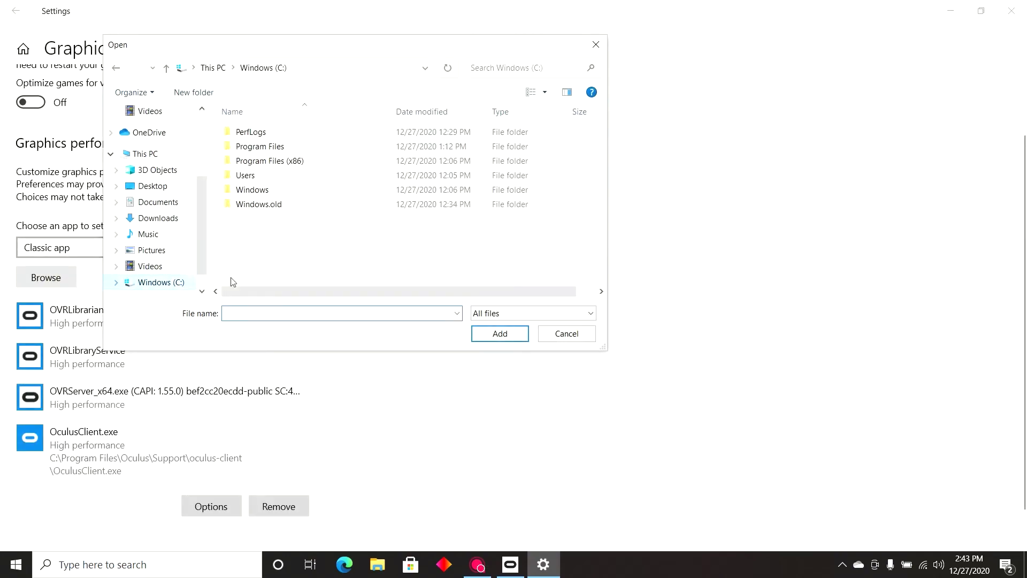
pyautogui.doubleClick(259, 146)
pyautogui.scroll(-2, 262, 222)
pyautogui.doubleClick(260, 220)
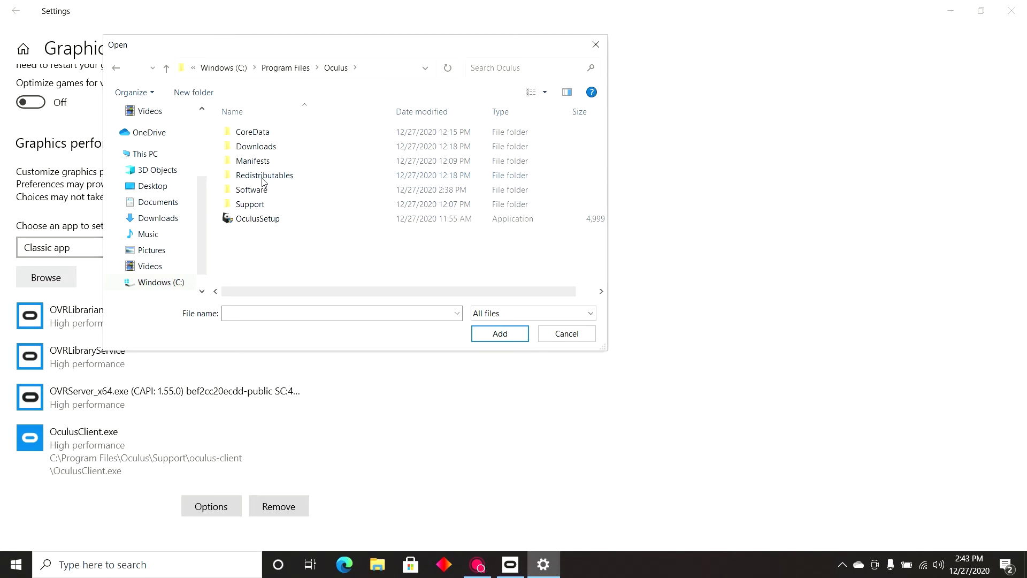
pyautogui.click(487, 67)
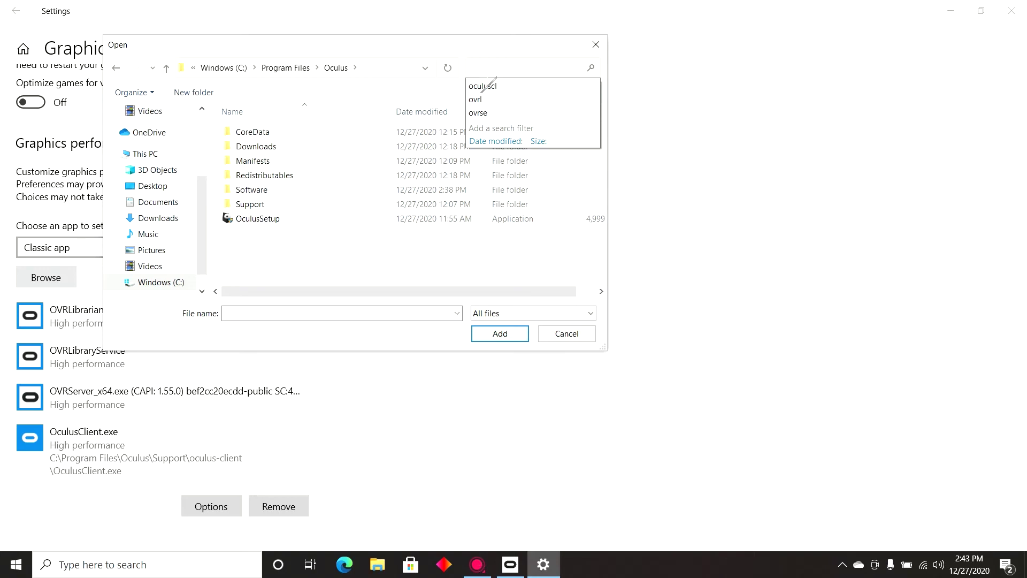
pyautogui.press('Escape')
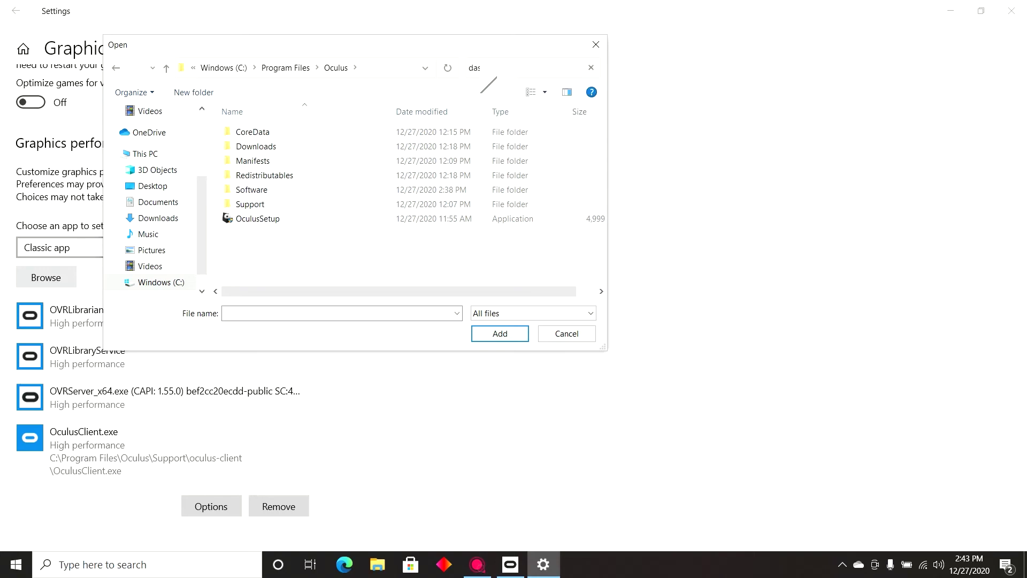
pyautogui.write('h')
pyautogui.click(457, 67)
pyautogui.write('*')
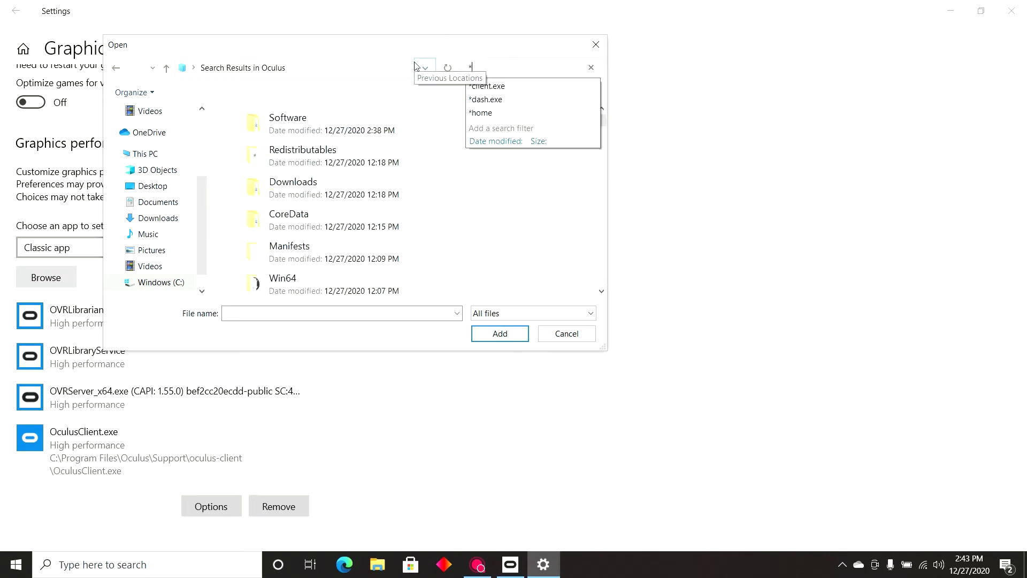
pyautogui.write('dash.ex')
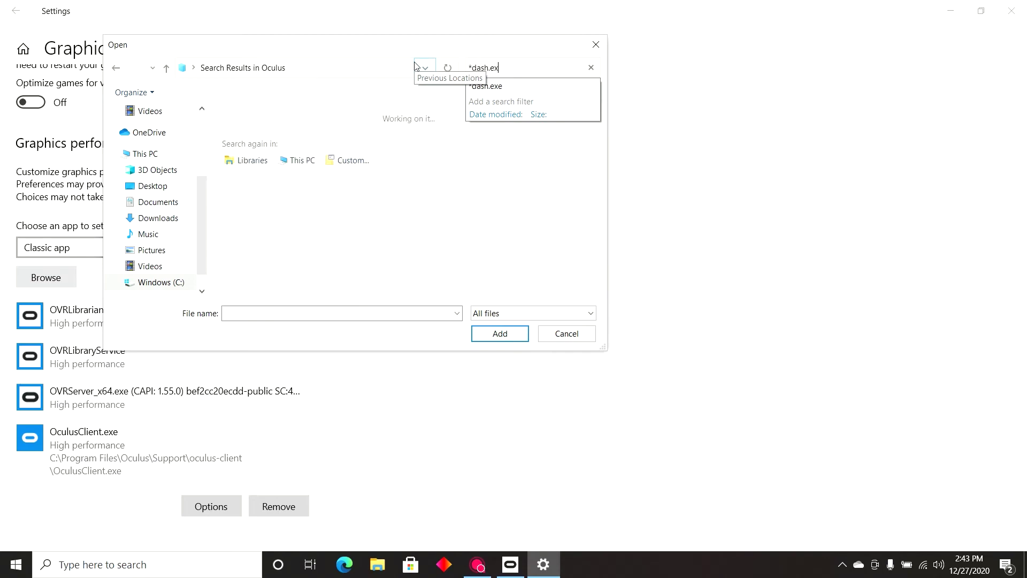
pyautogui.click(308, 128)
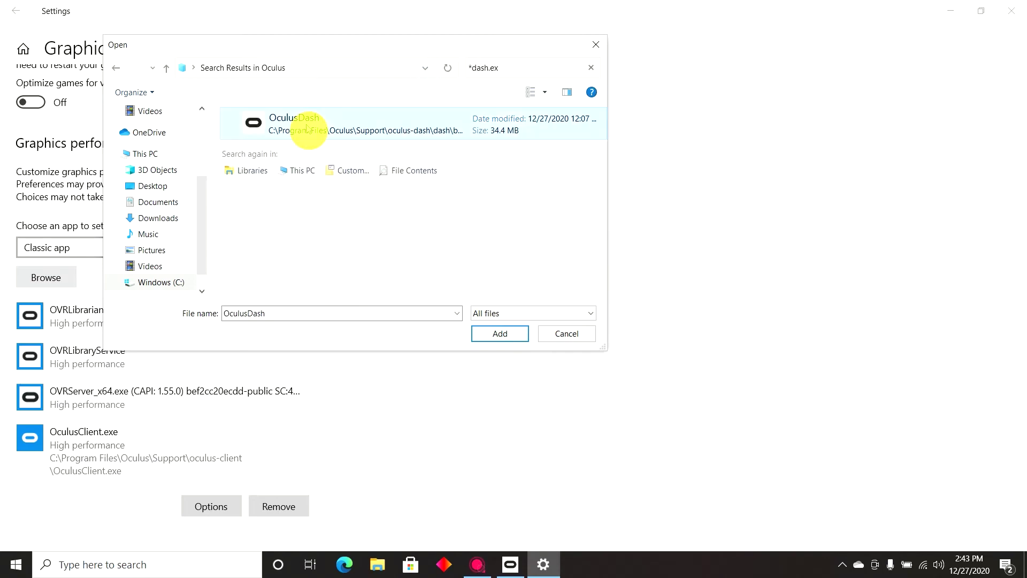
# - Add OculusDash to the graphics list and save it as High performance
pyautogui.click(500, 333)
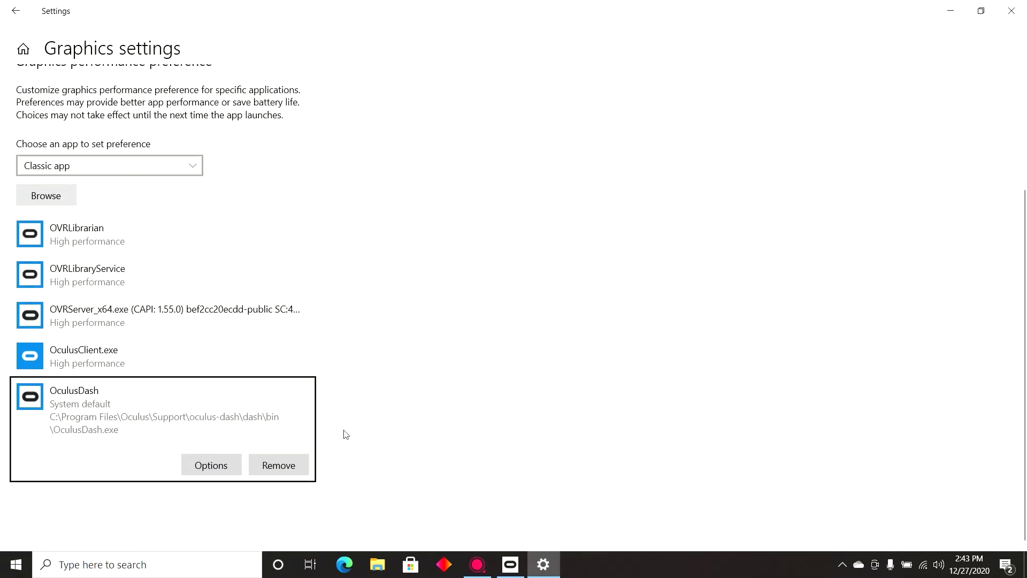
pyautogui.click(223, 469)
pyautogui.click(401, 320)
pyautogui.click(429, 358)
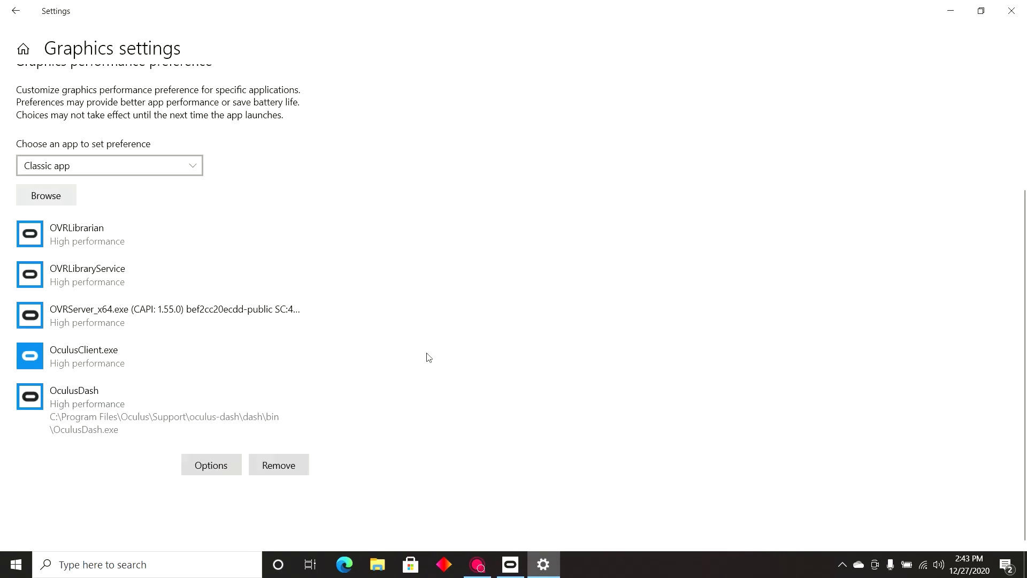
# - Search 'home2' in C:\Program Files\Oculus and select the Home2 executable
pyautogui.click(63, 199)
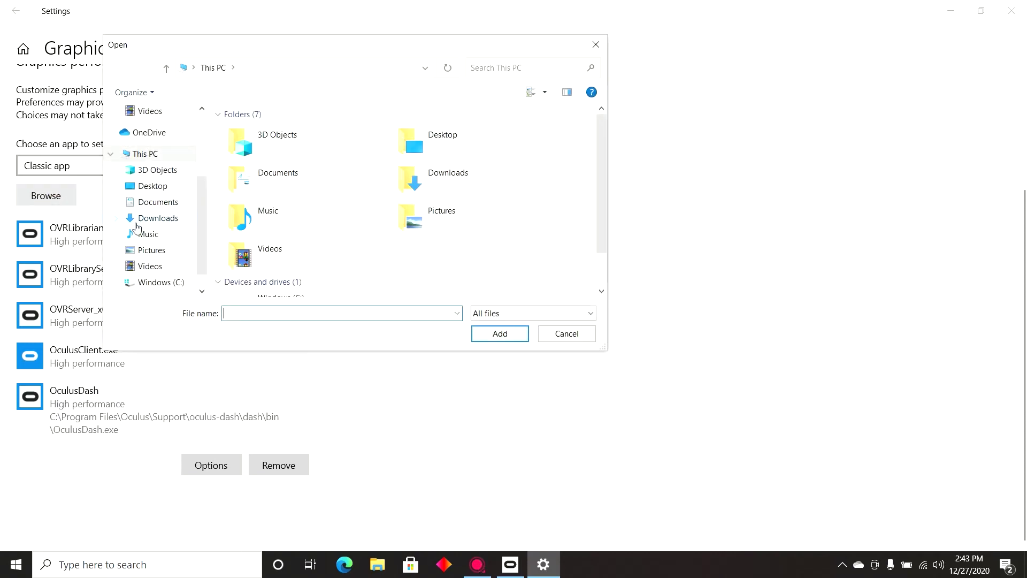
pyautogui.click(158, 284)
pyautogui.doubleClick(277, 149)
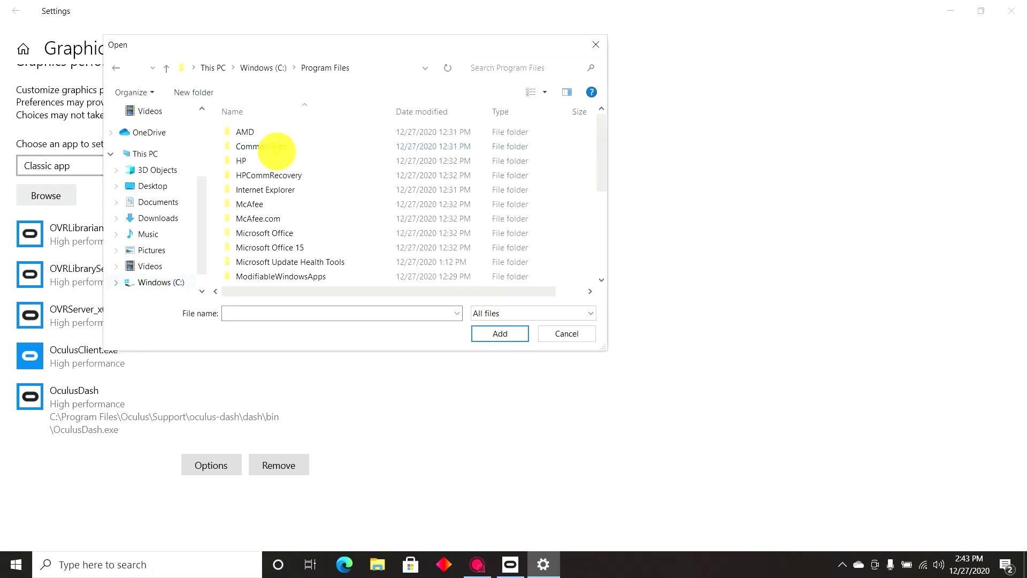
pyautogui.scroll(-2, 301, 209)
pyautogui.doubleClick(262, 219)
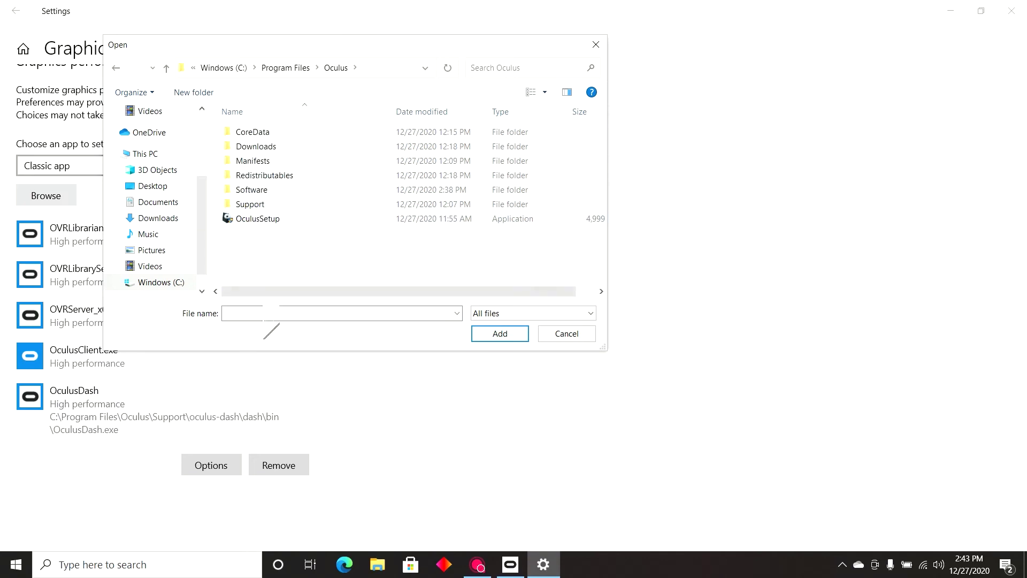
pyautogui.click(496, 68)
pyautogui.write('home2')
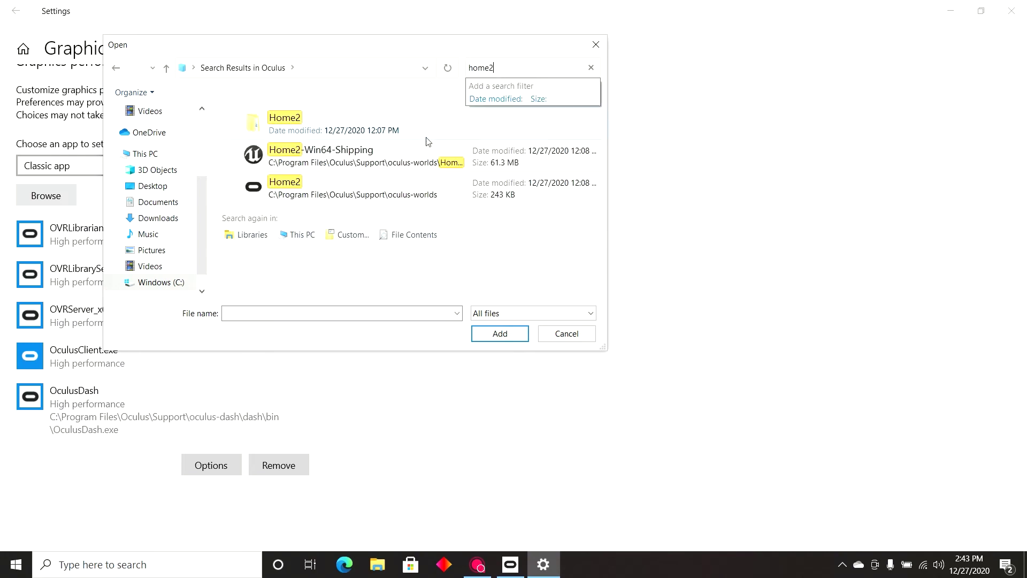
pyautogui.click(314, 188)
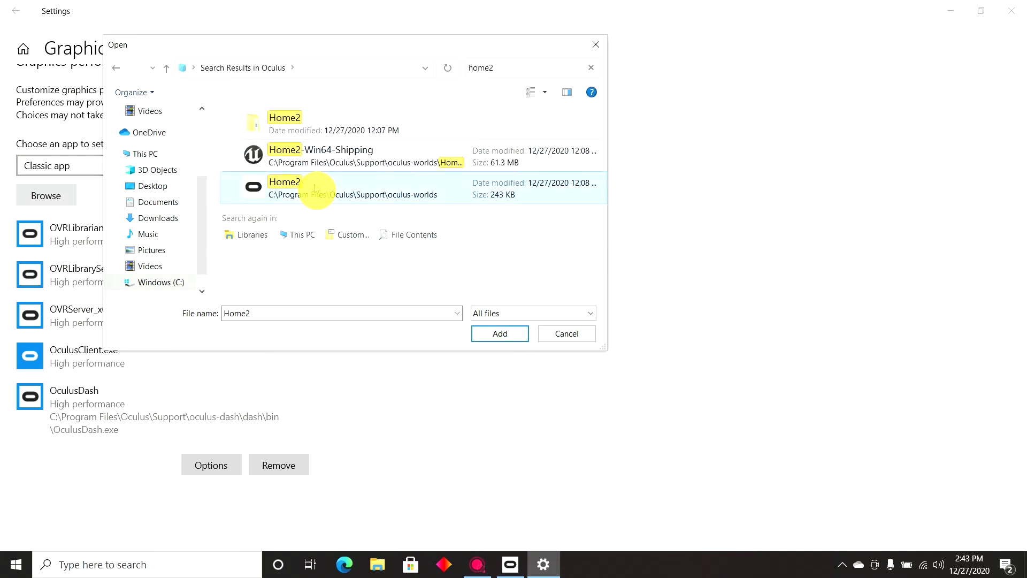
# - Add Home2, listed as UE4Game, and save it as High performance
pyautogui.click(490, 333)
pyautogui.click(202, 493)
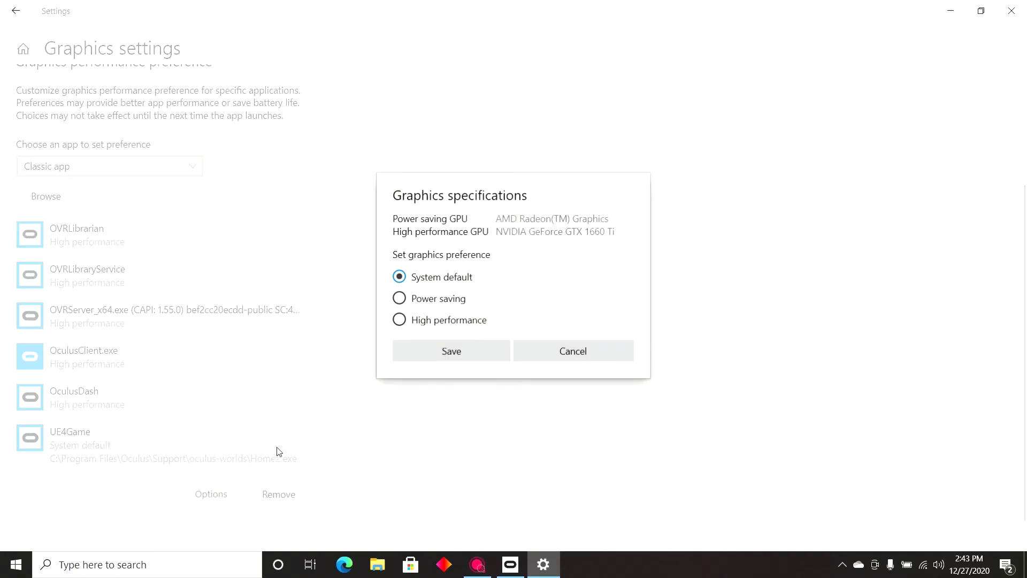
pyautogui.click(399, 320)
pyautogui.click(413, 350)
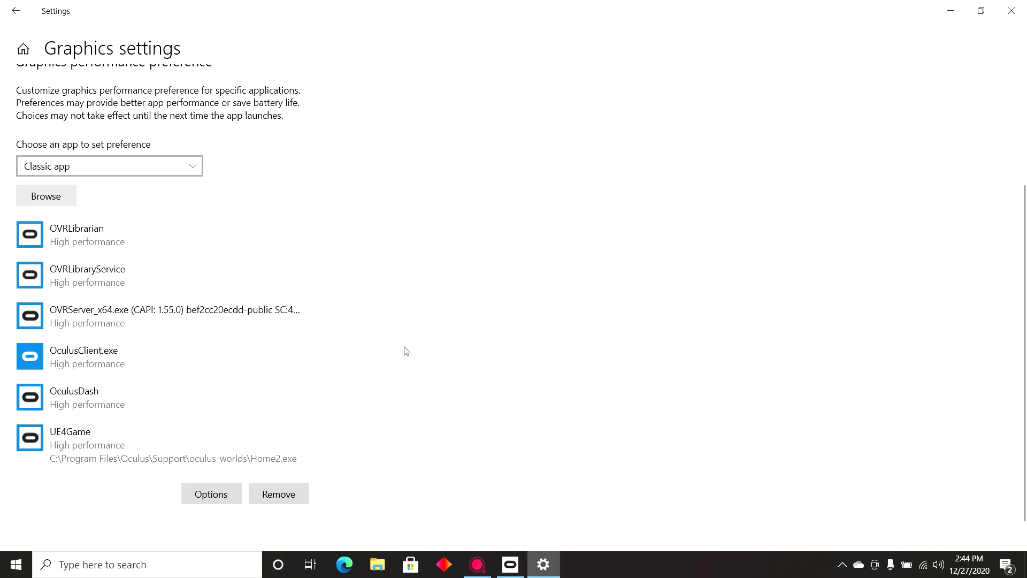
# - Browse to Program Files\Oculus\Software\Software\google-inc-google-earth-vr and select Earth.exe
pyautogui.click(43, 195)
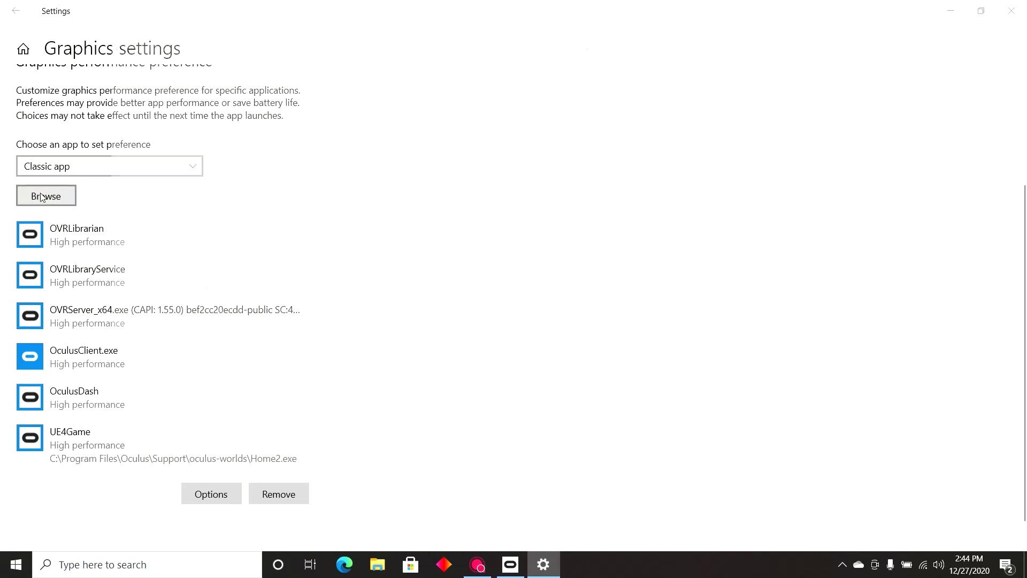
pyautogui.click(162, 283)
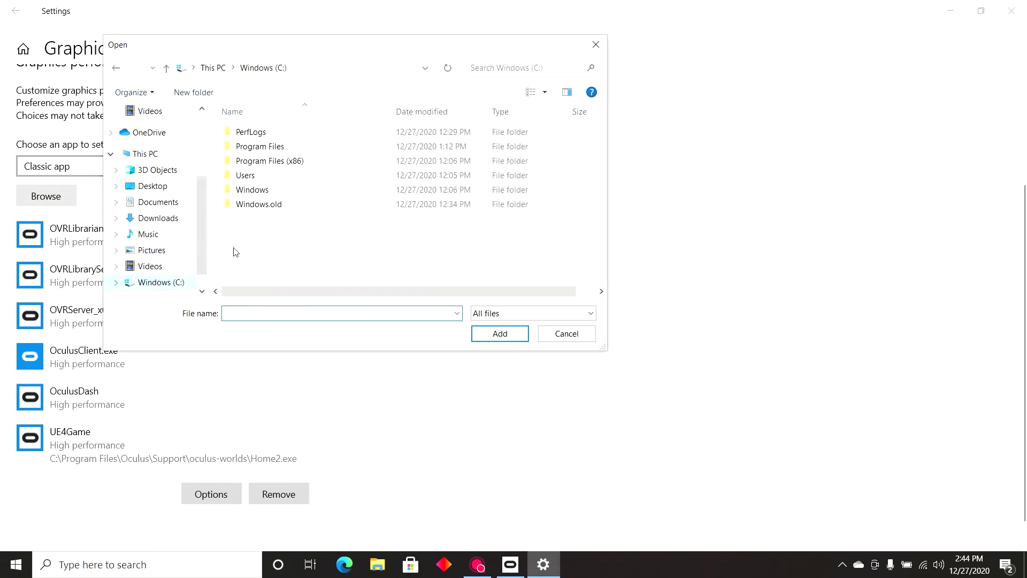
pyautogui.doubleClick(260, 146)
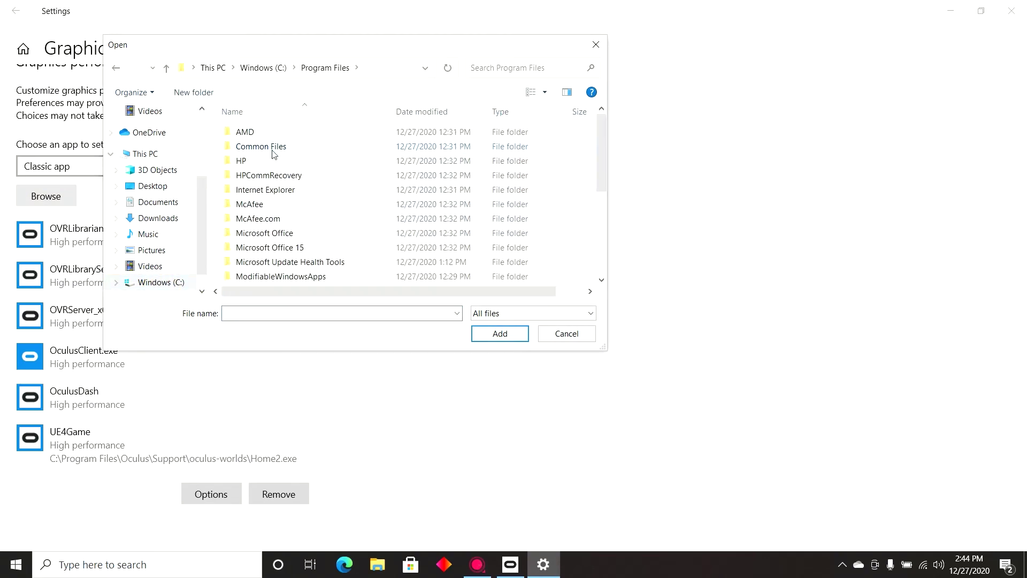
pyautogui.scroll(-3, 276, 214)
pyautogui.doubleClick(252, 178)
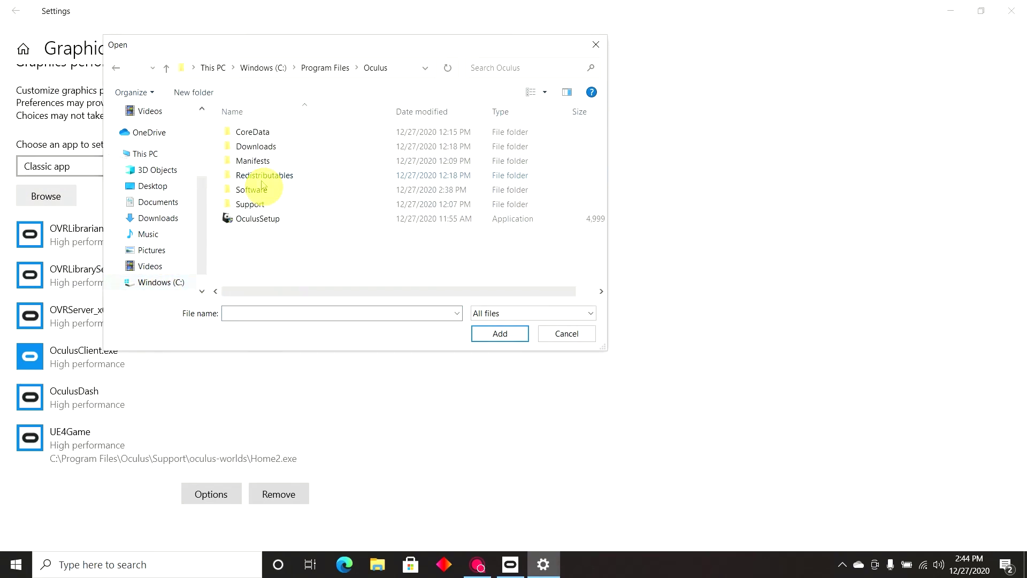
pyautogui.doubleClick(251, 190)
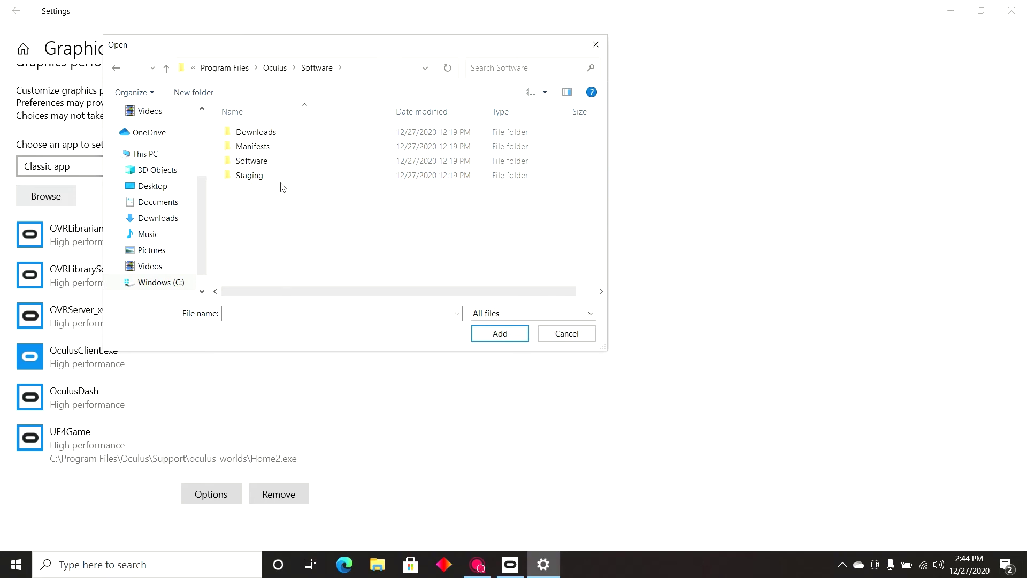
pyautogui.doubleClick(251, 161)
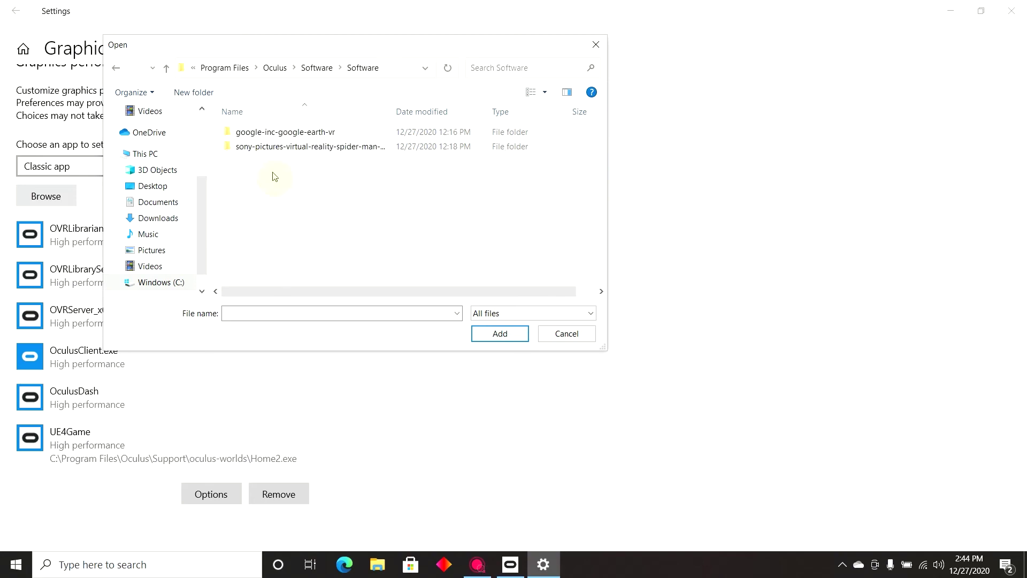
pyautogui.doubleClick(264, 136)
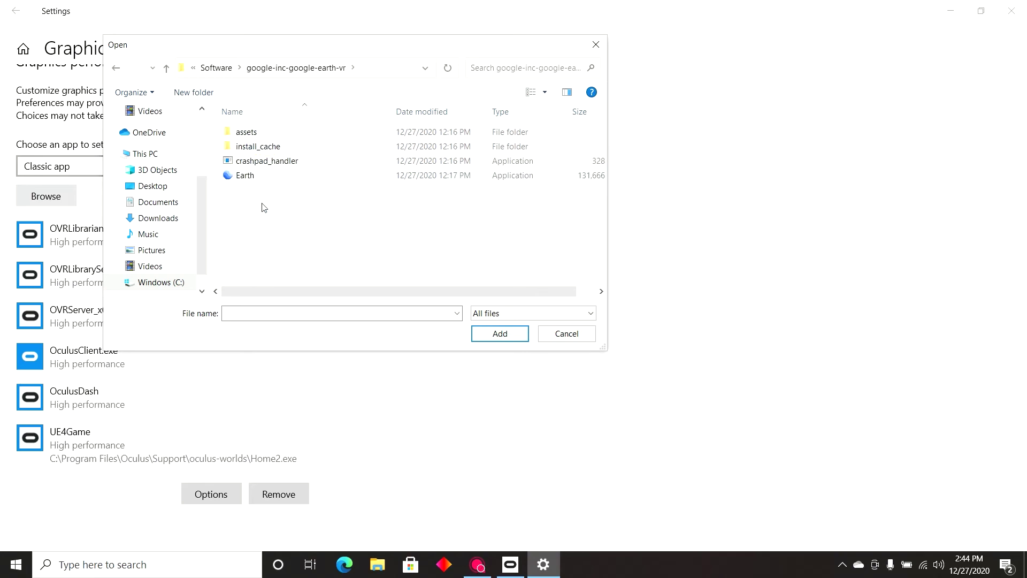
pyautogui.click(236, 177)
# - Add Google Earth VR Executable to the graphics list and save it as High performance
pyautogui.click(489, 338)
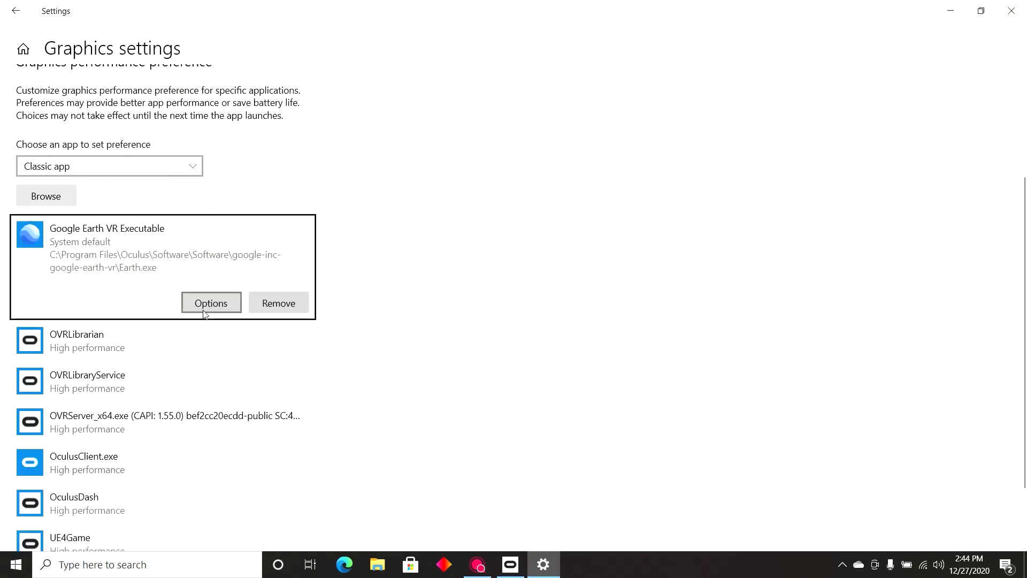
pyautogui.click(204, 312)
pyautogui.click(401, 320)
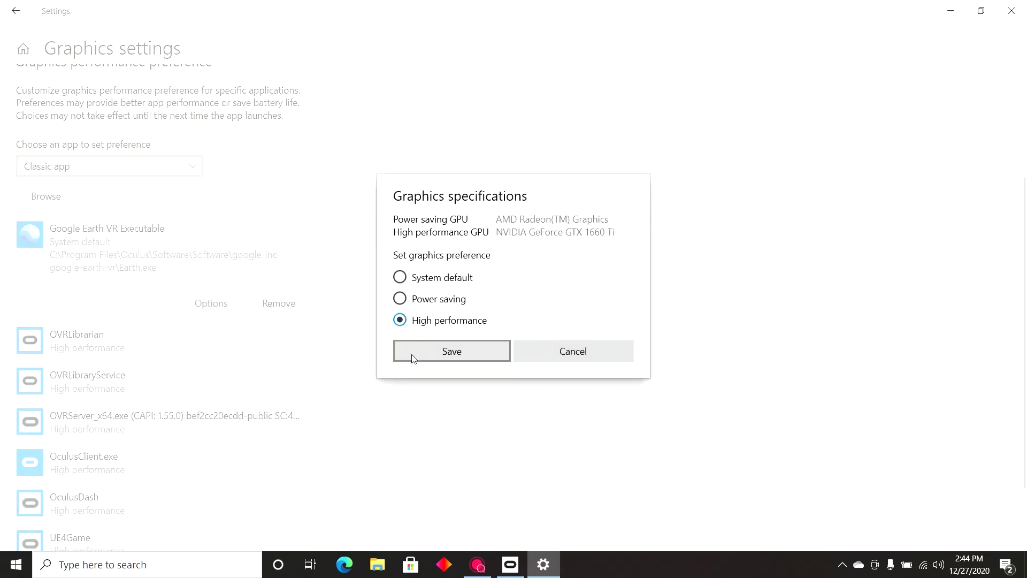
pyautogui.click(428, 351)
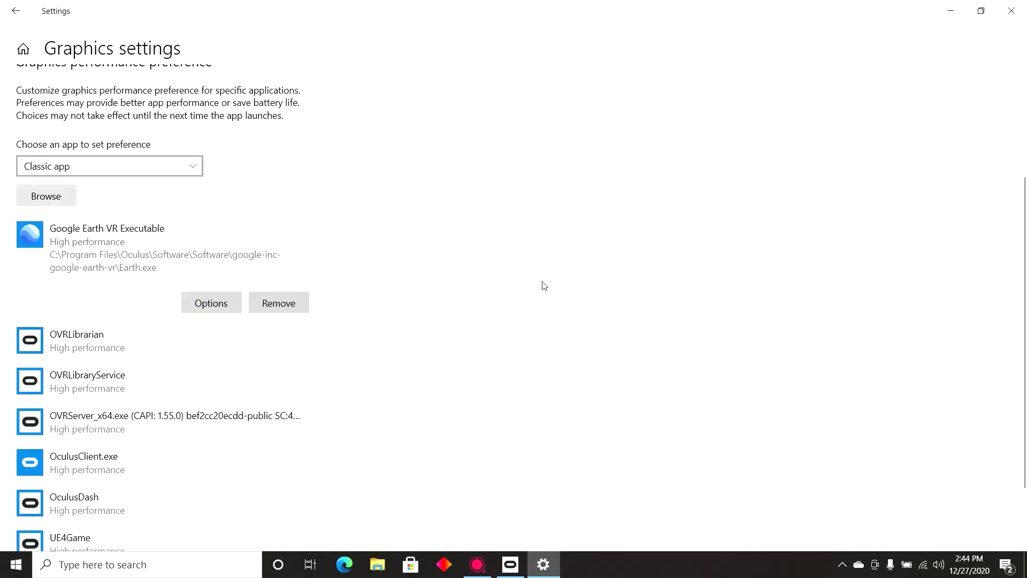
pyautogui.scroll(-3, 546, 282)
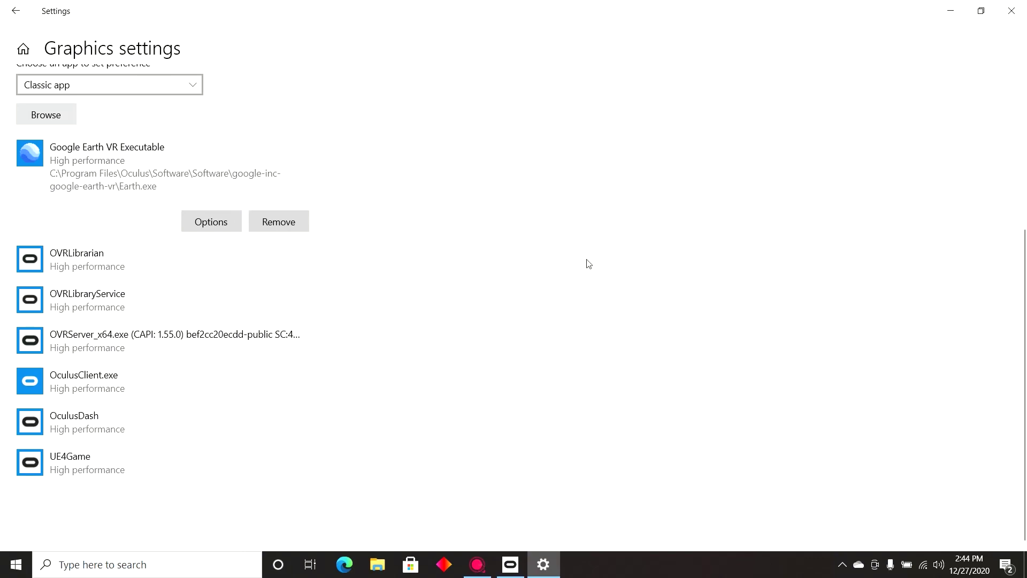
# - Close Windows Settings and start Google Earth VR from the Oculus library
pyautogui.click(1011, 12)
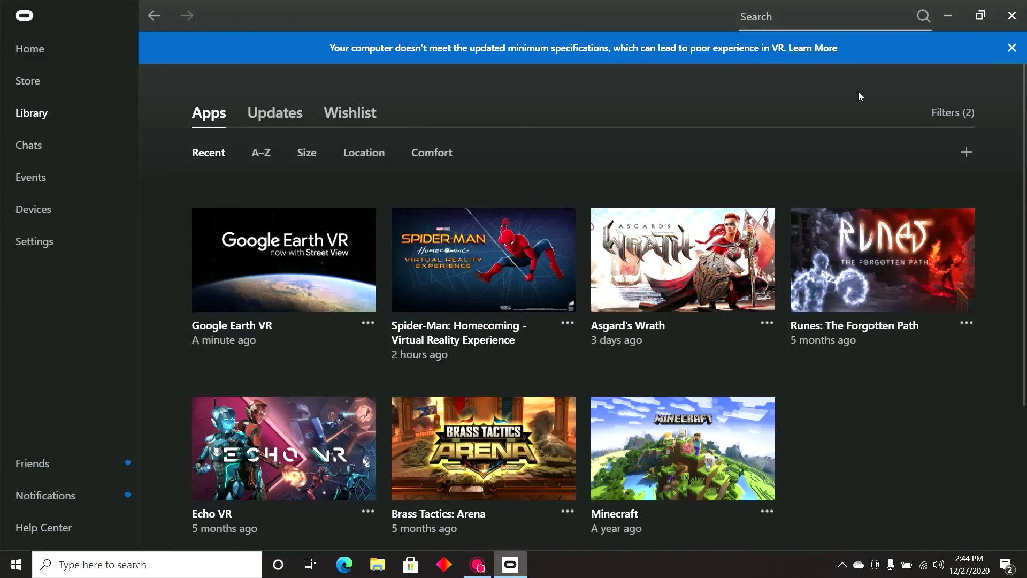
pyautogui.moveTo(309, 274)
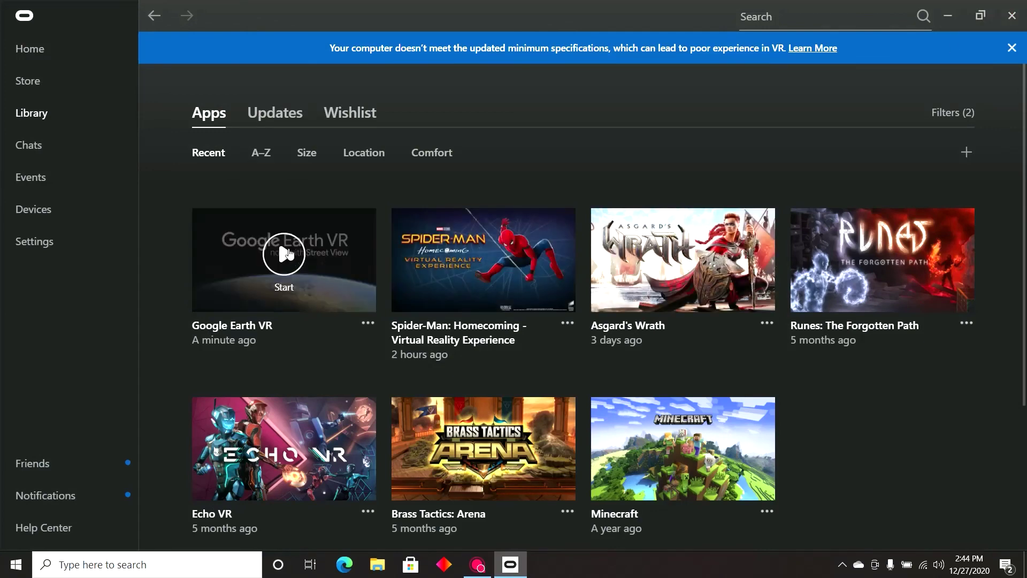
pyautogui.click(287, 254)
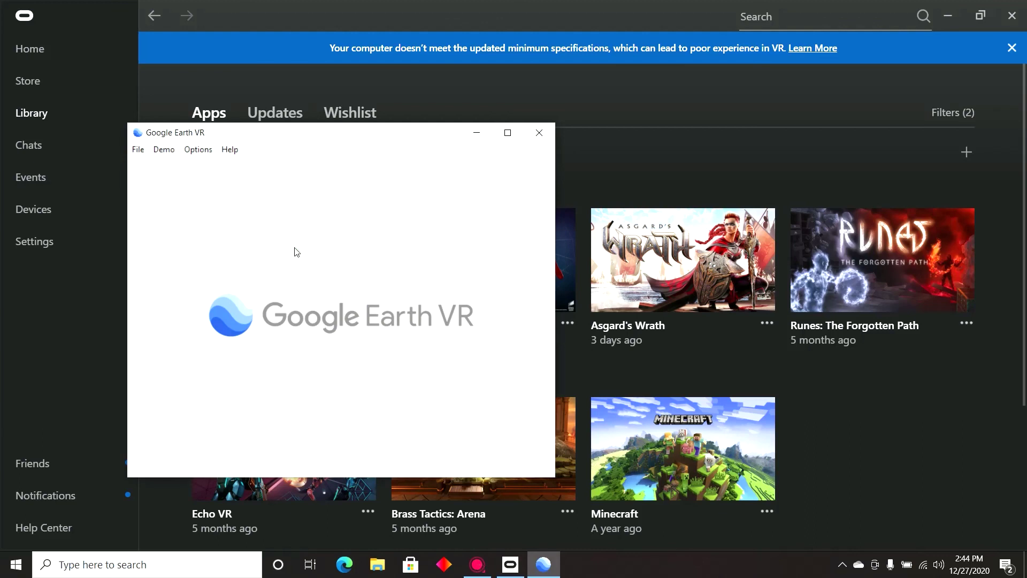
# - Dismiss the Google Earth VR error and quit the Oculus app completely
pyautogui.click(614, 351)
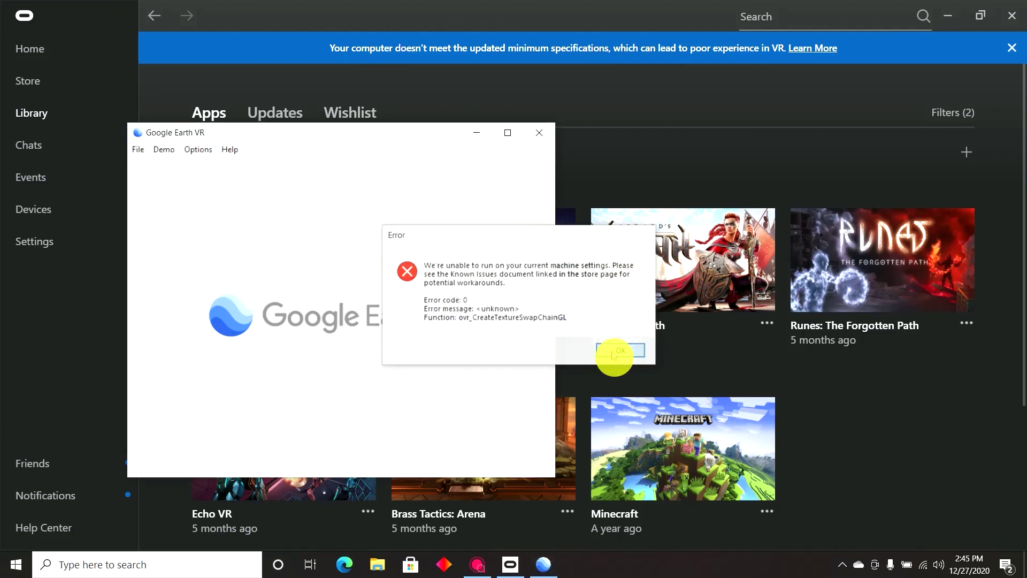
pyautogui.click(1012, 18)
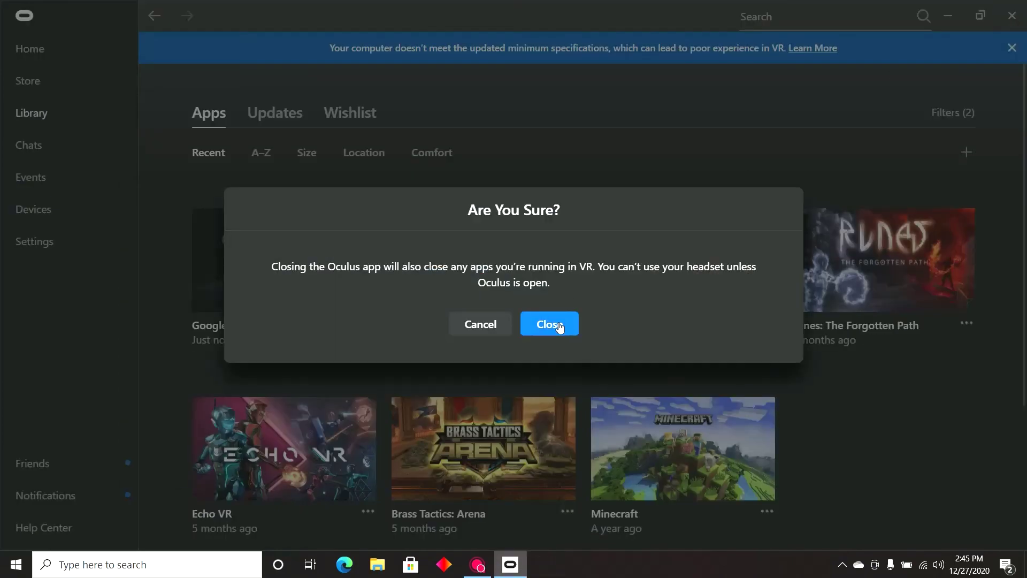
pyautogui.click(558, 325)
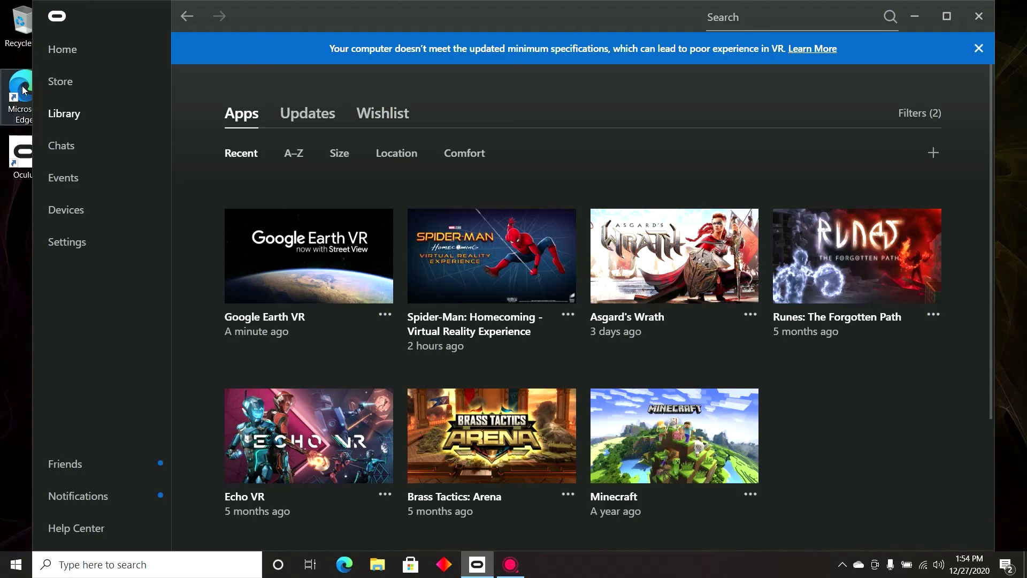
# - Start Google Earth VR from its Library tile in the relaunched Oculus app
pyautogui.moveTo(298, 286)
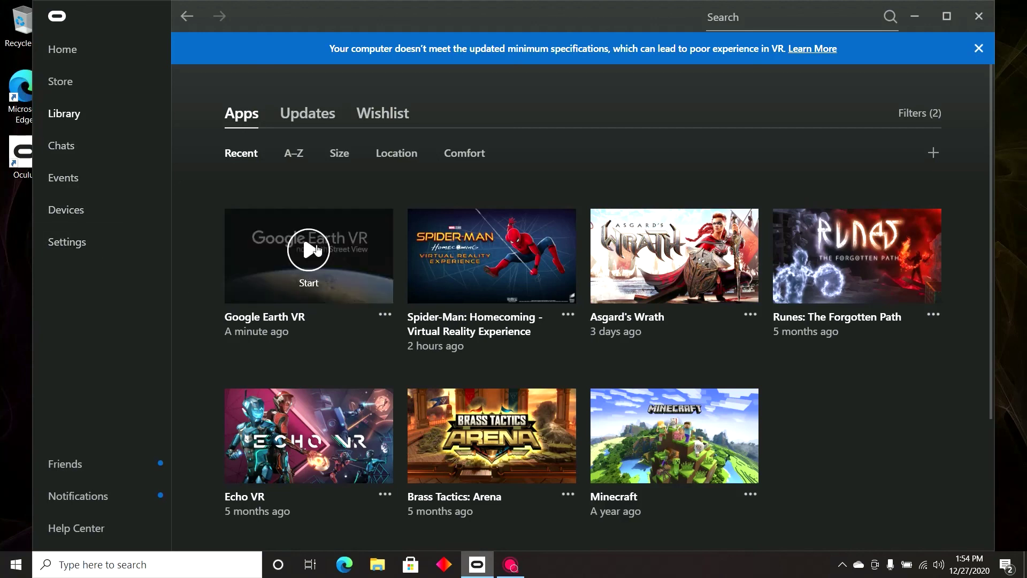
pyautogui.click(317, 249)
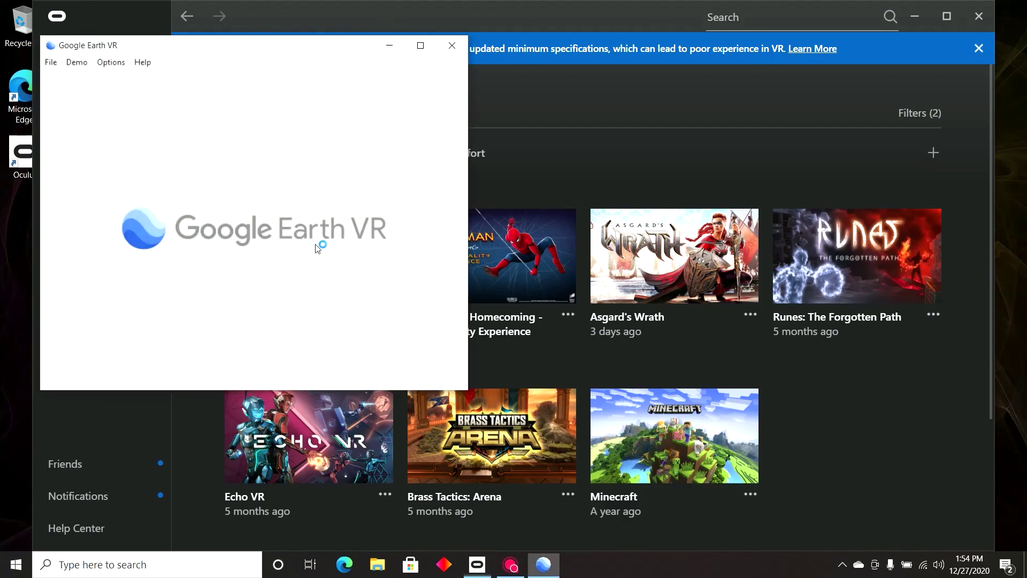